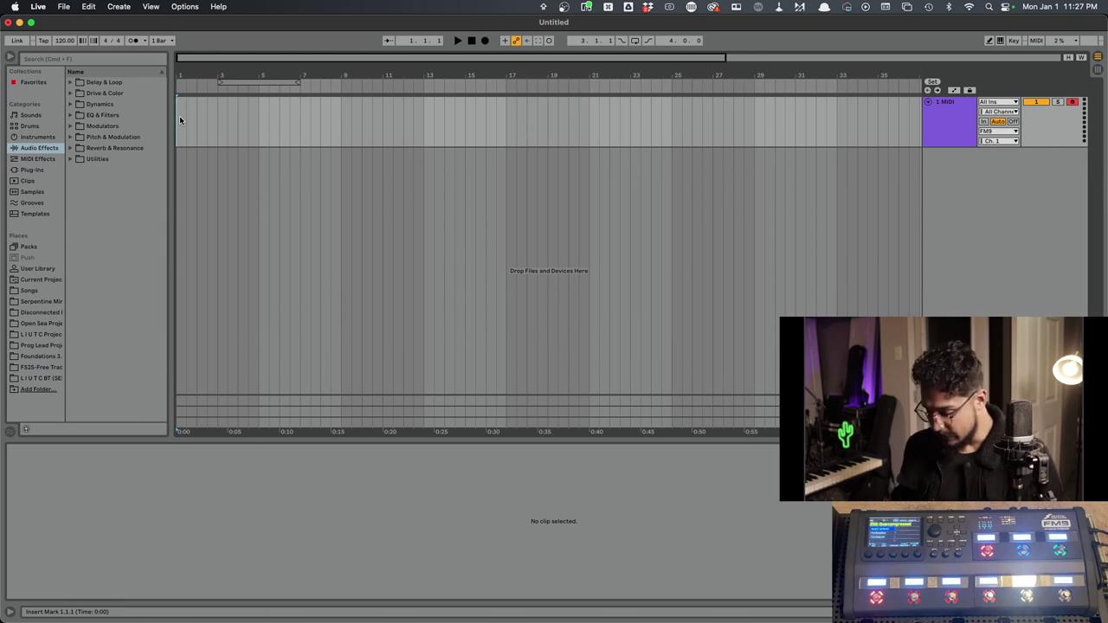
# Turn on the Track MIDI option for the FM9 input port in Preferences, then close them.
pyautogui.press('super+comma')
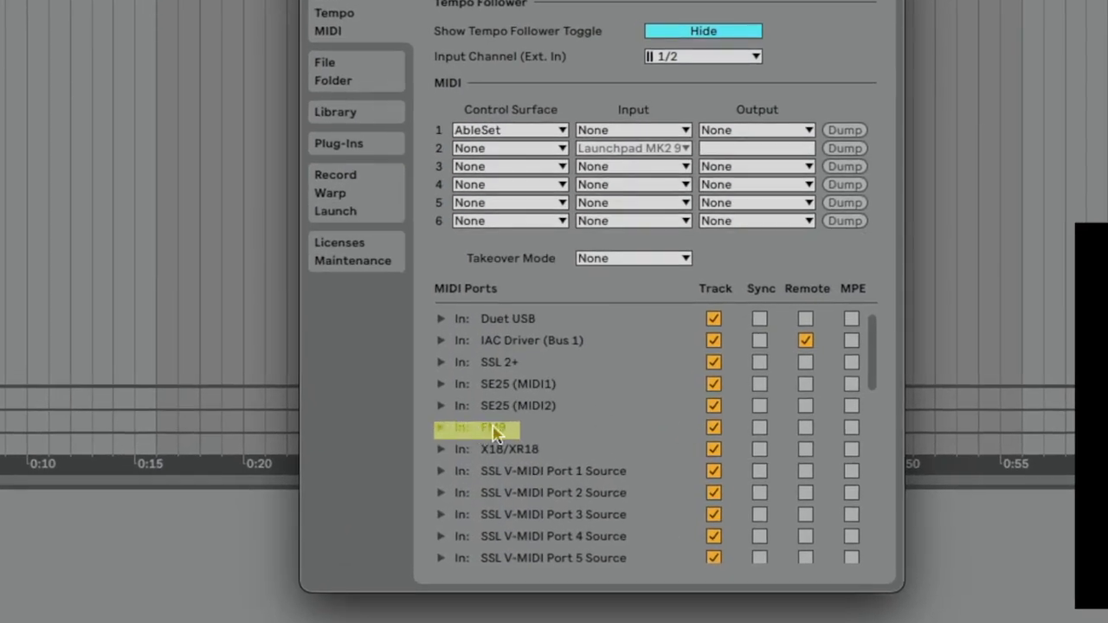
pyautogui.click(713, 429)
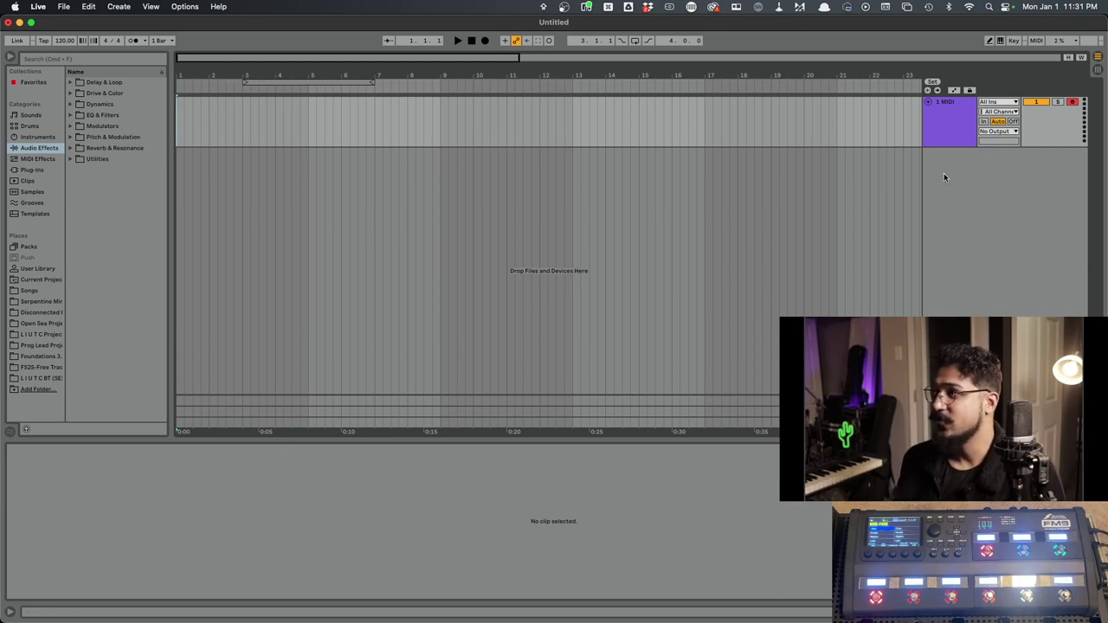
pyautogui.click(938, 135)
# Delete the extra 2 MIDI track so only one MIDI track remains.
pyautogui.click(181, 116)
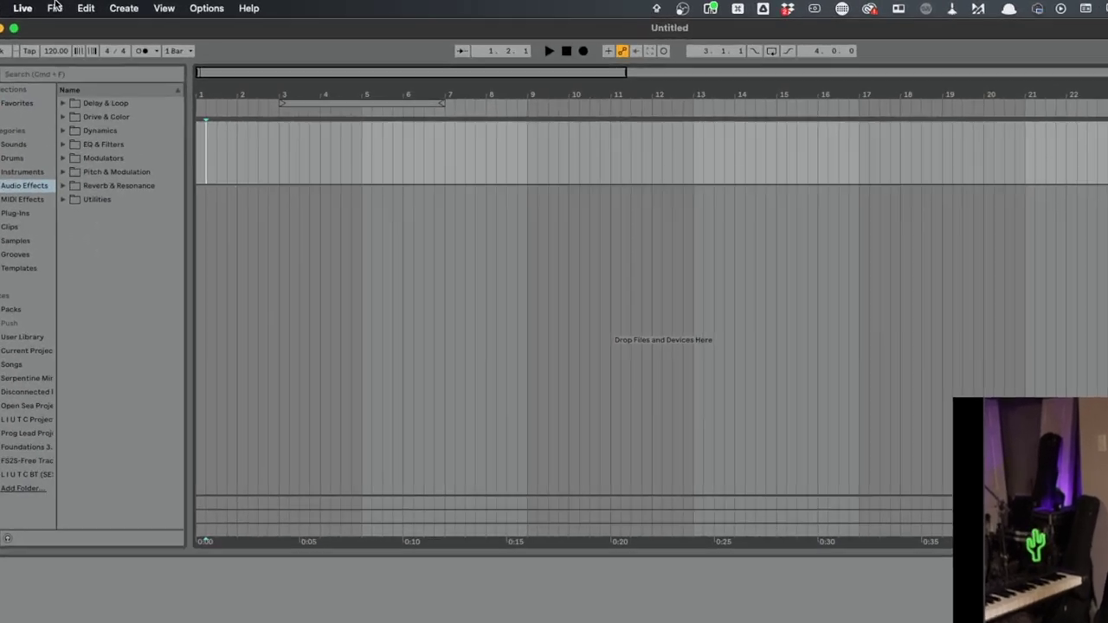
pyautogui.click(124, 8)
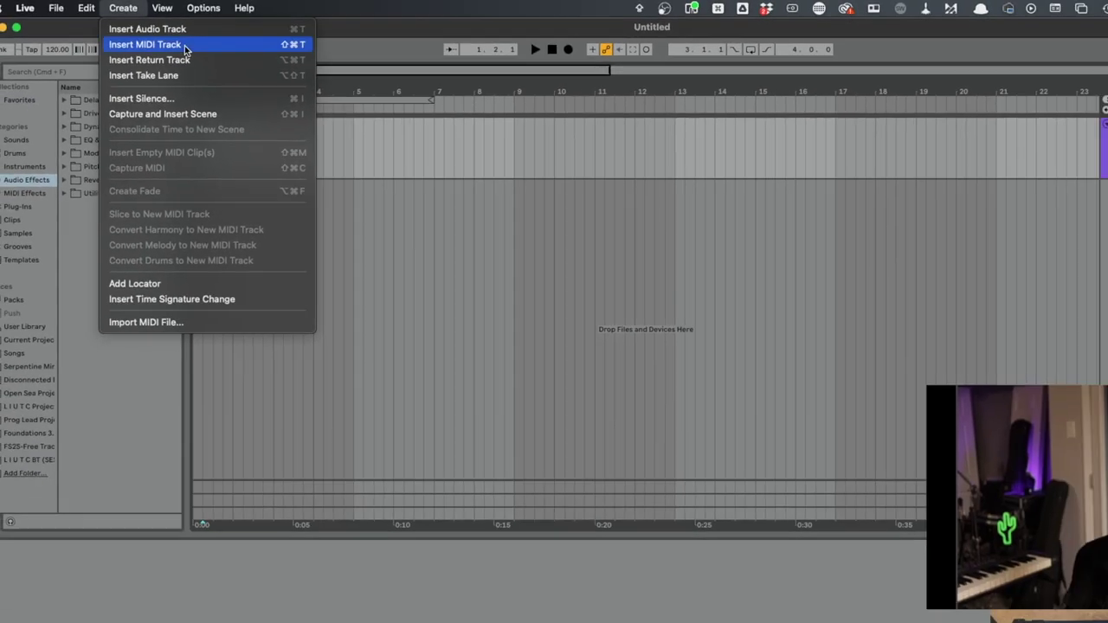
pyautogui.click(185, 44)
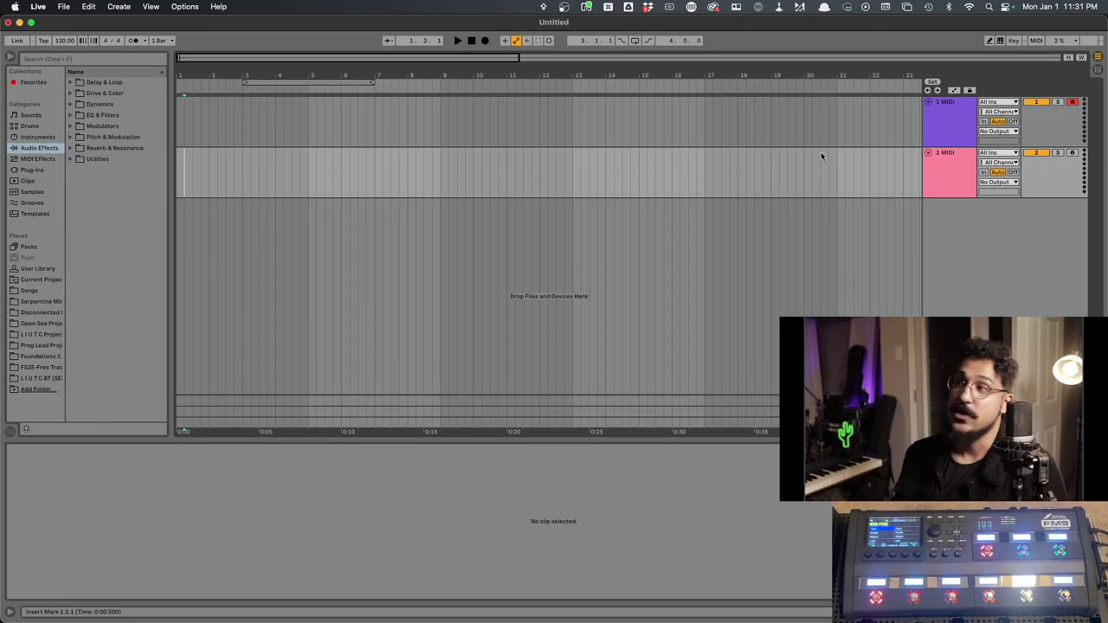
pyautogui.click(956, 176)
pyautogui.press('Delete')
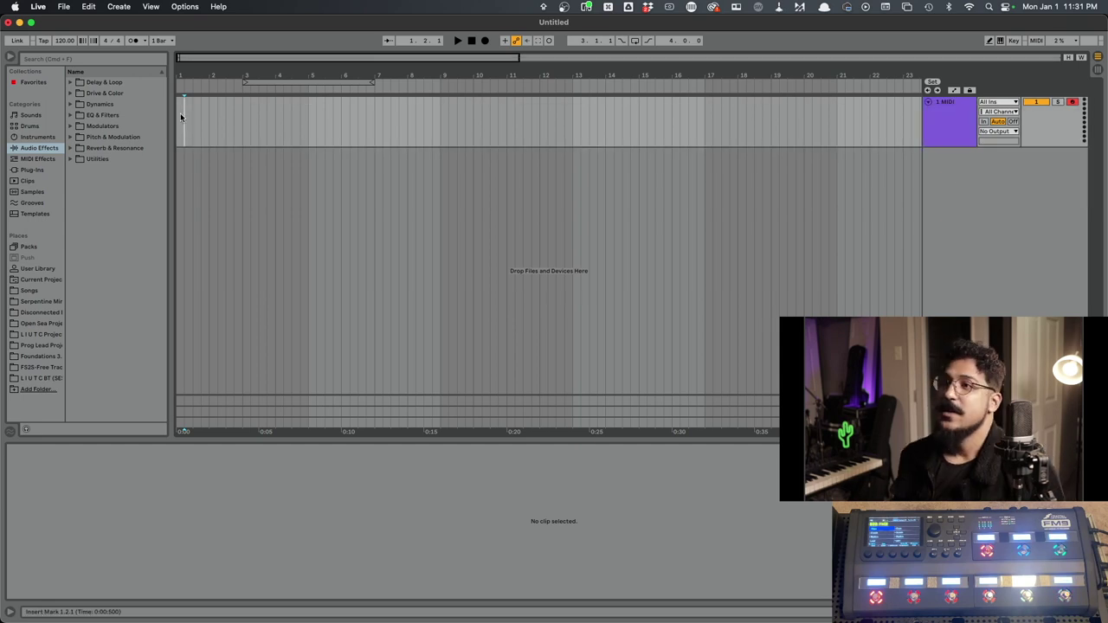
pyautogui.click(180, 112)
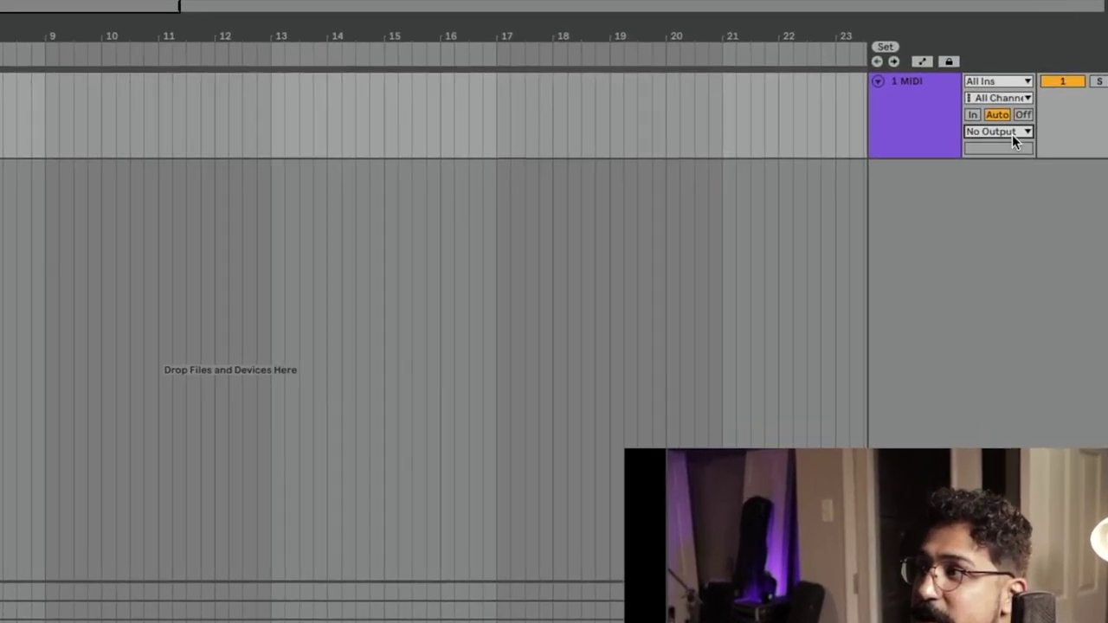
# Route the track's MIDI output to FM9 on Ch. 1.
pyautogui.click(1002, 131)
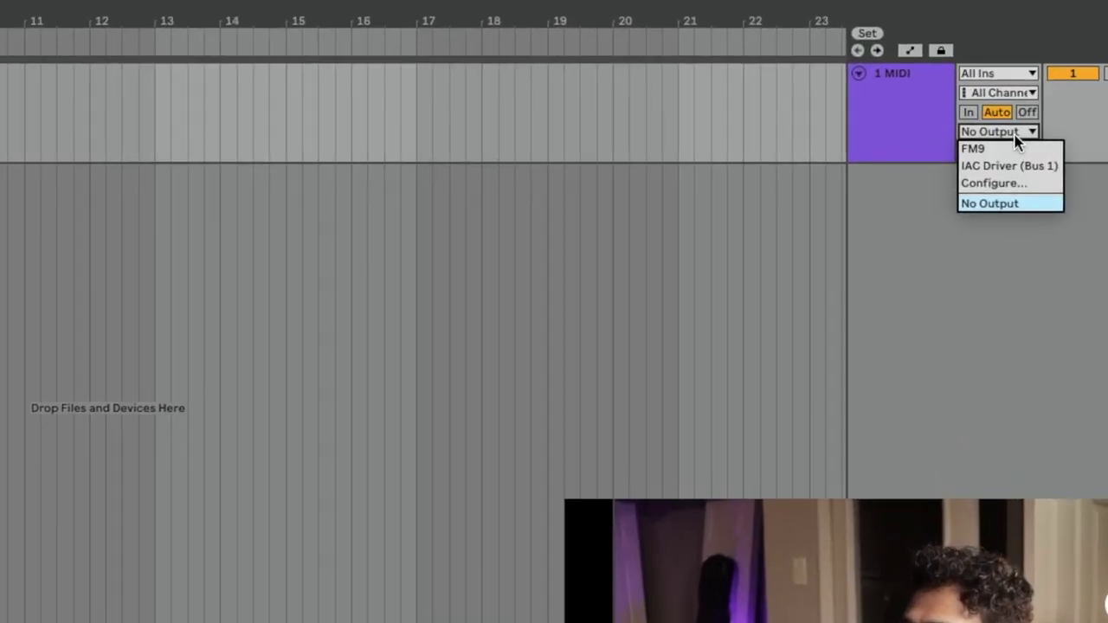
pyautogui.click(986, 138)
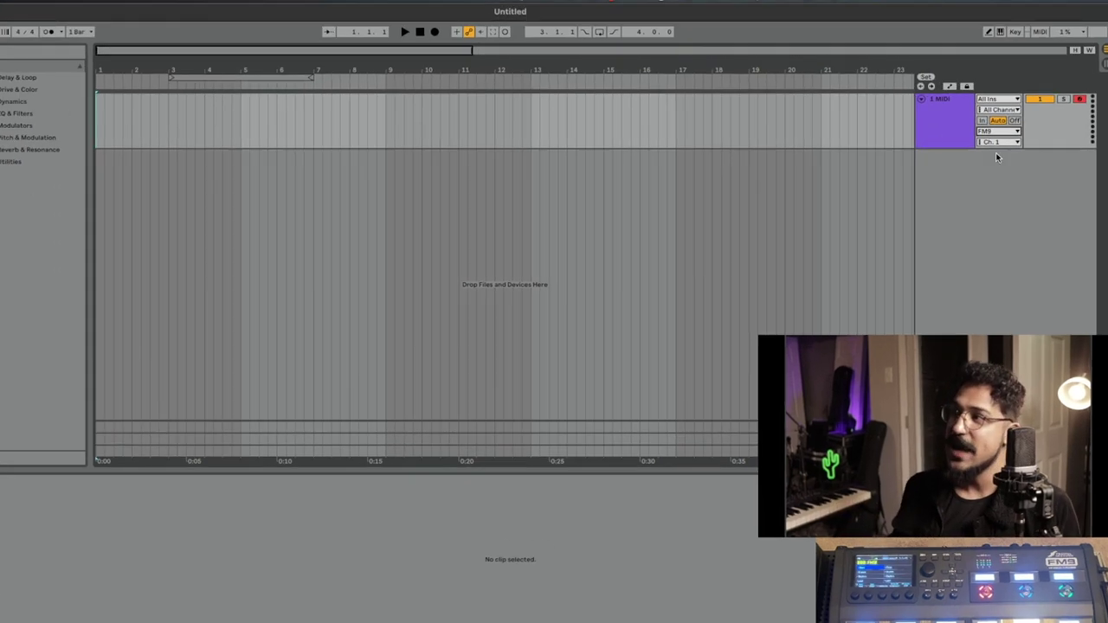
pyautogui.click(1014, 140)
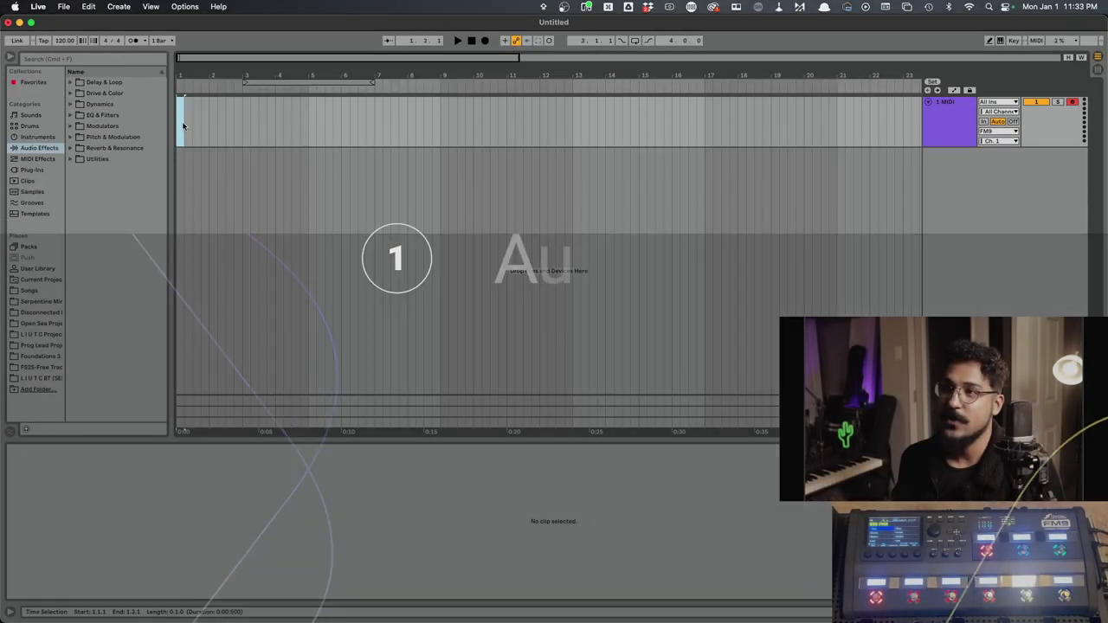
# Insert an empty one-bar MIDI clip at bar 1 of the track.
pyautogui.moveTo(181, 121); pyautogui.dragTo(210, 126)
pyautogui.rightClick(205, 121)
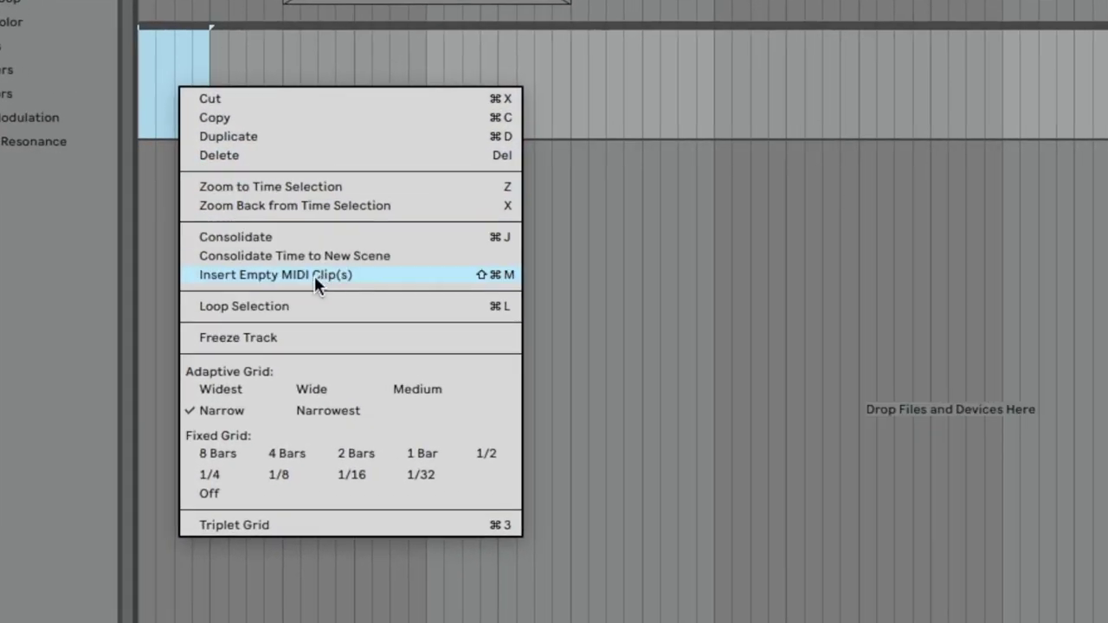
pyautogui.click(314, 275)
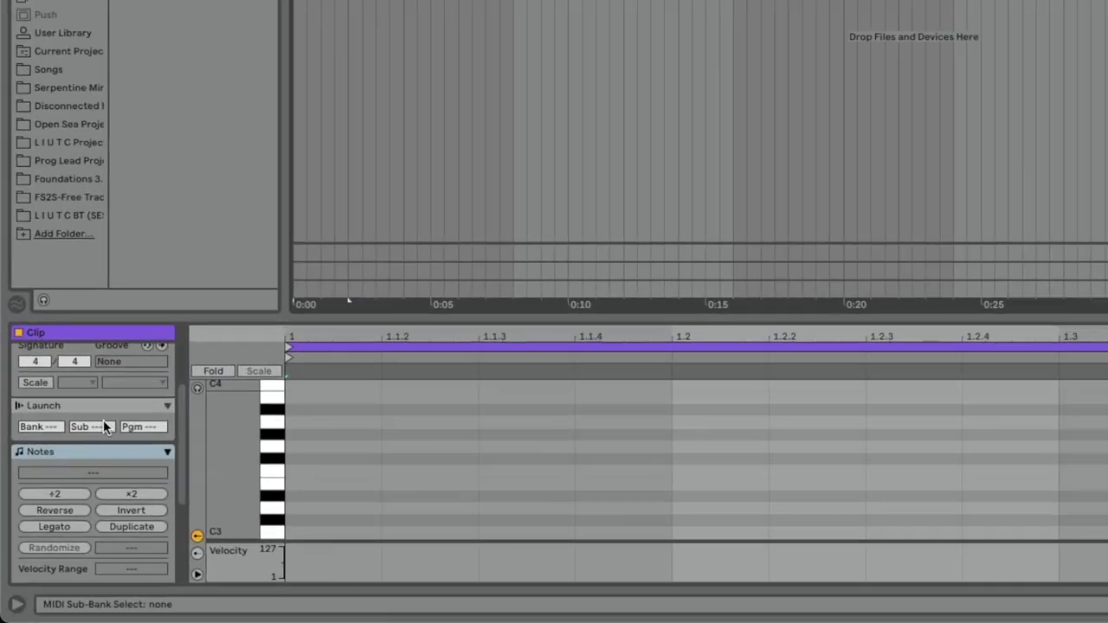
# Set the clip's launch program change to 15.
pyautogui.scroll(3, 62, 506)
pyautogui.scroll(-5, 119, 332)
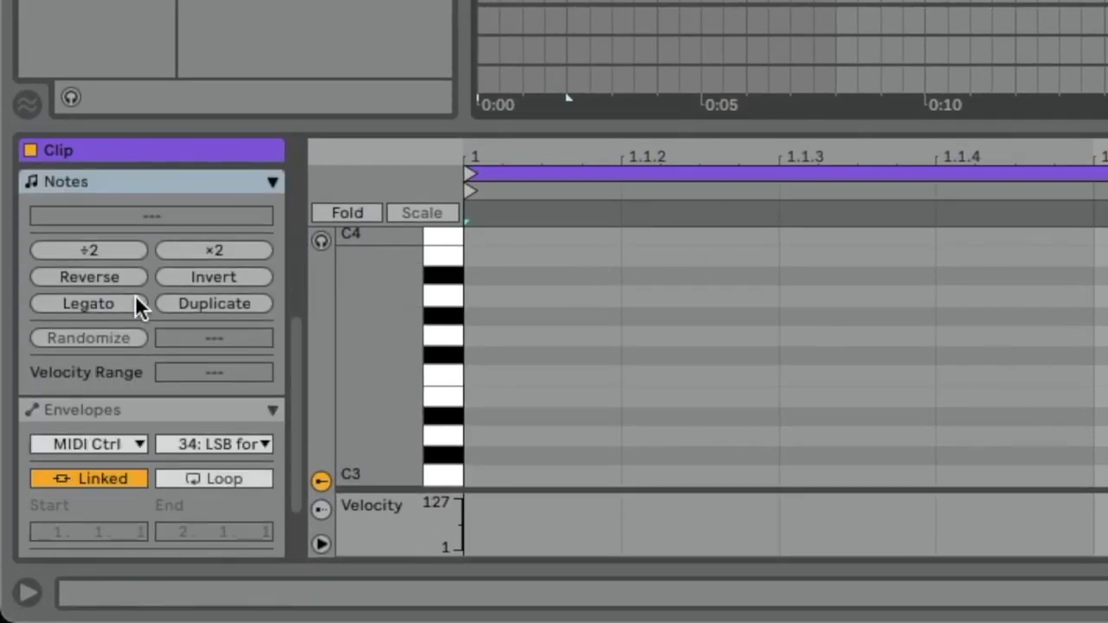
pyautogui.scroll(5, 120, 332)
pyautogui.scroll(-2, 135, 355)
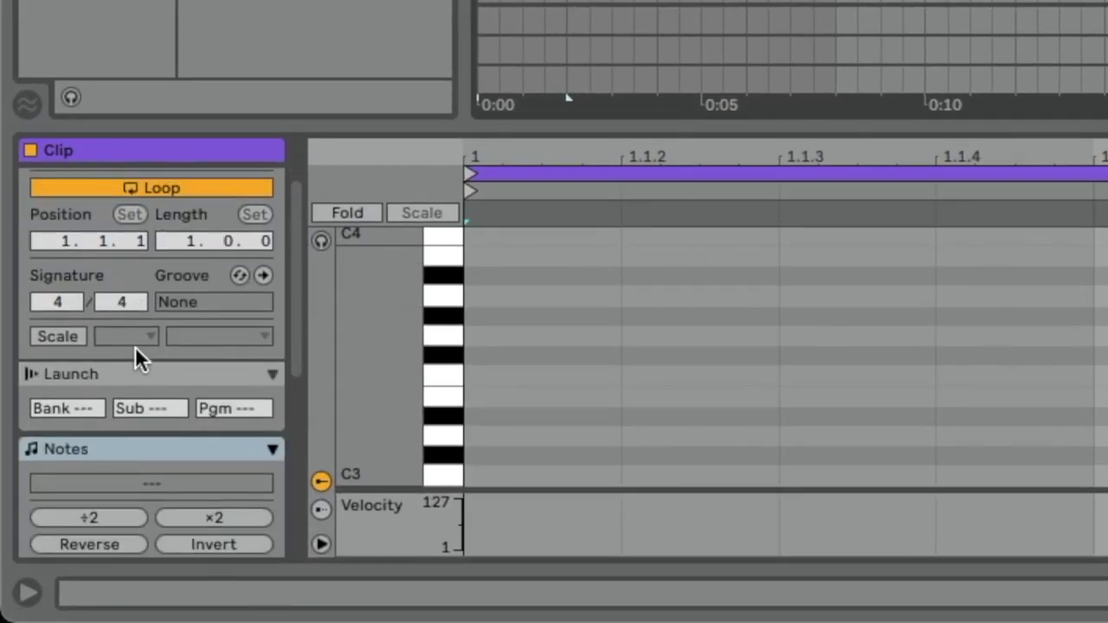
pyautogui.click(270, 374)
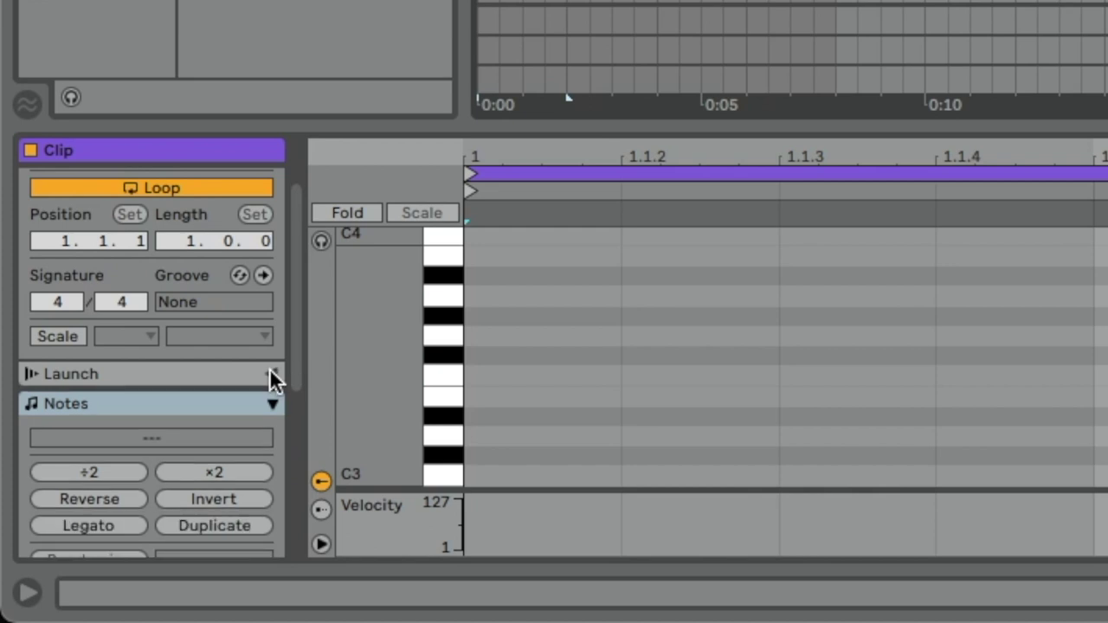
pyautogui.click(269, 374)
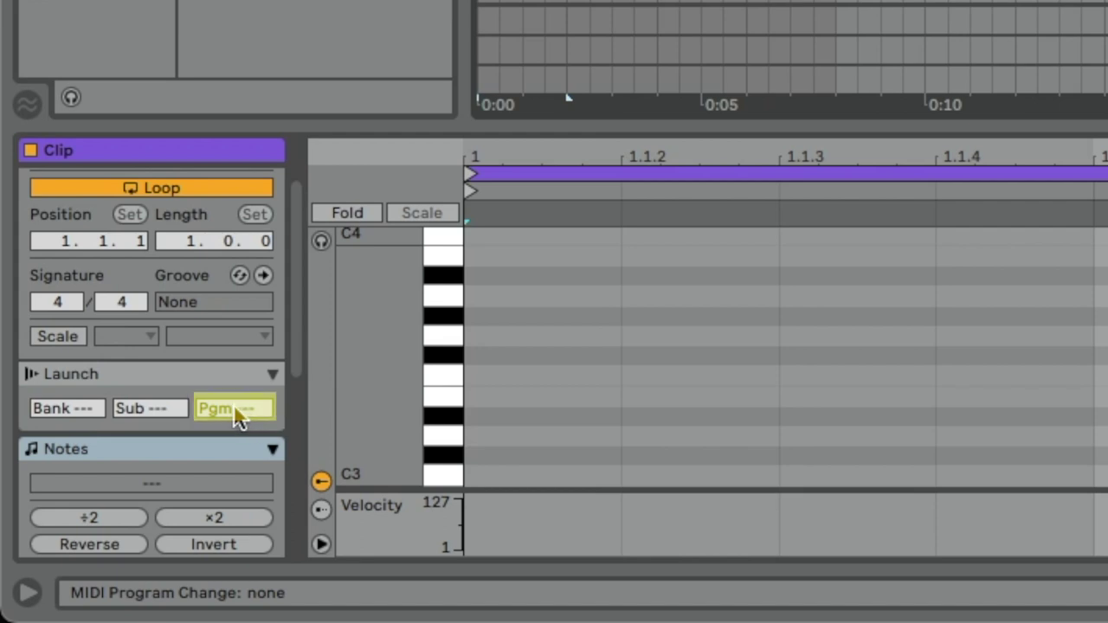
pyautogui.scroll(-3, 233, 404)
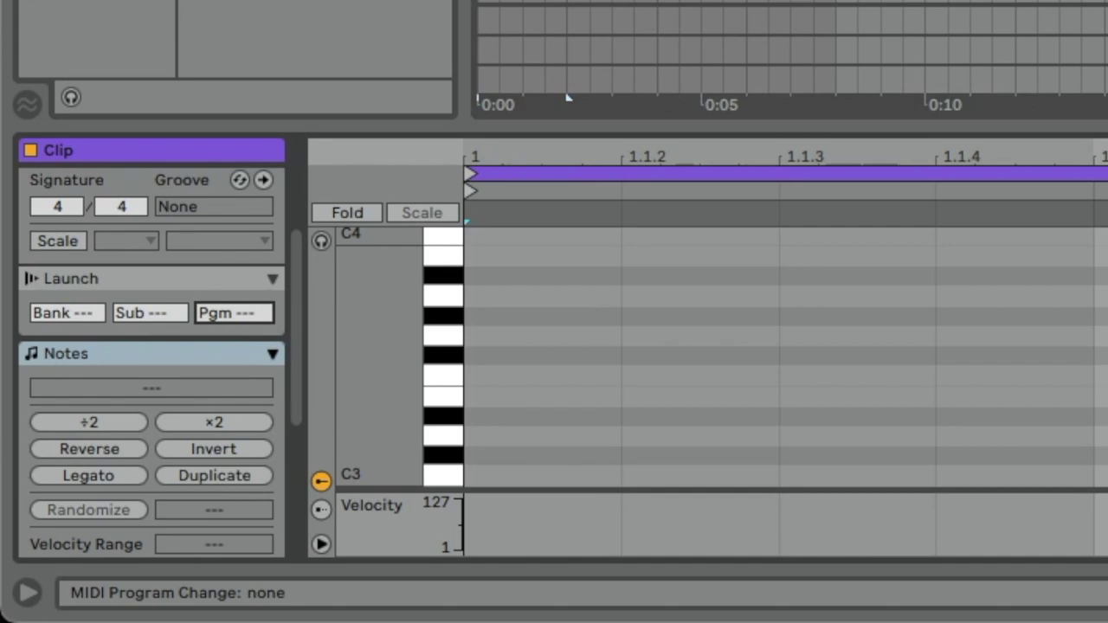
pyautogui.write('15')
pyautogui.click(523, 100)
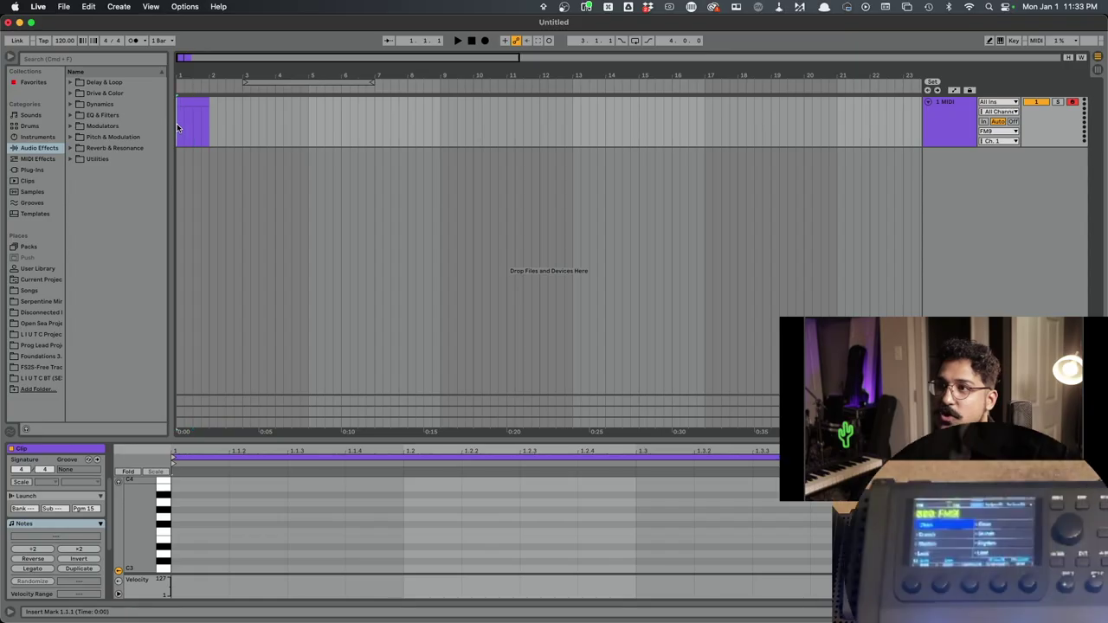
pyautogui.click(177, 126)
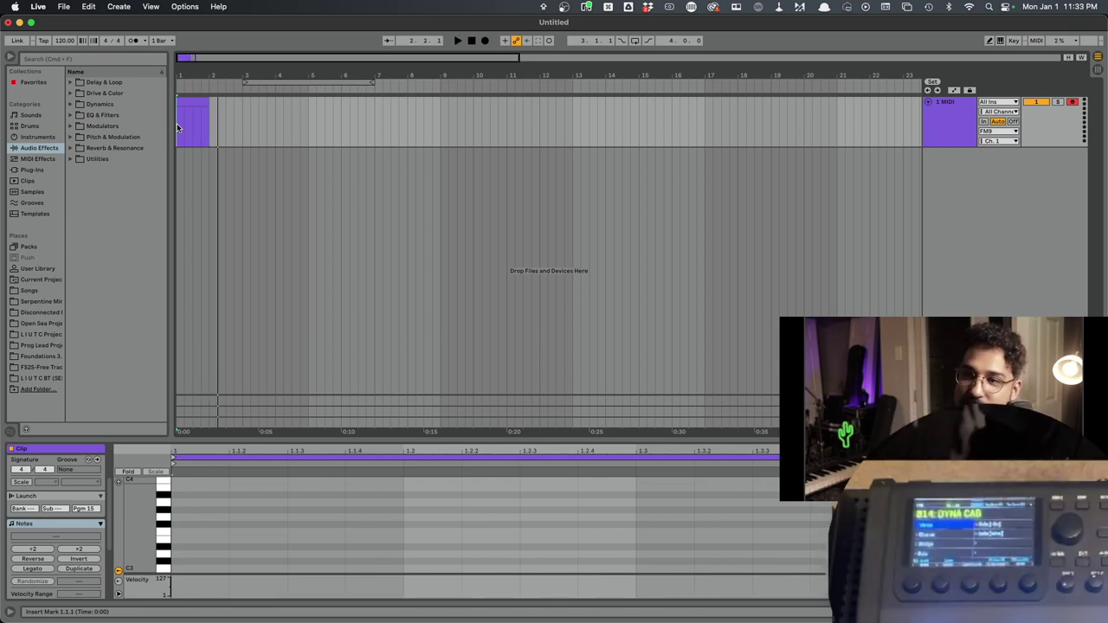
pyautogui.press('space')
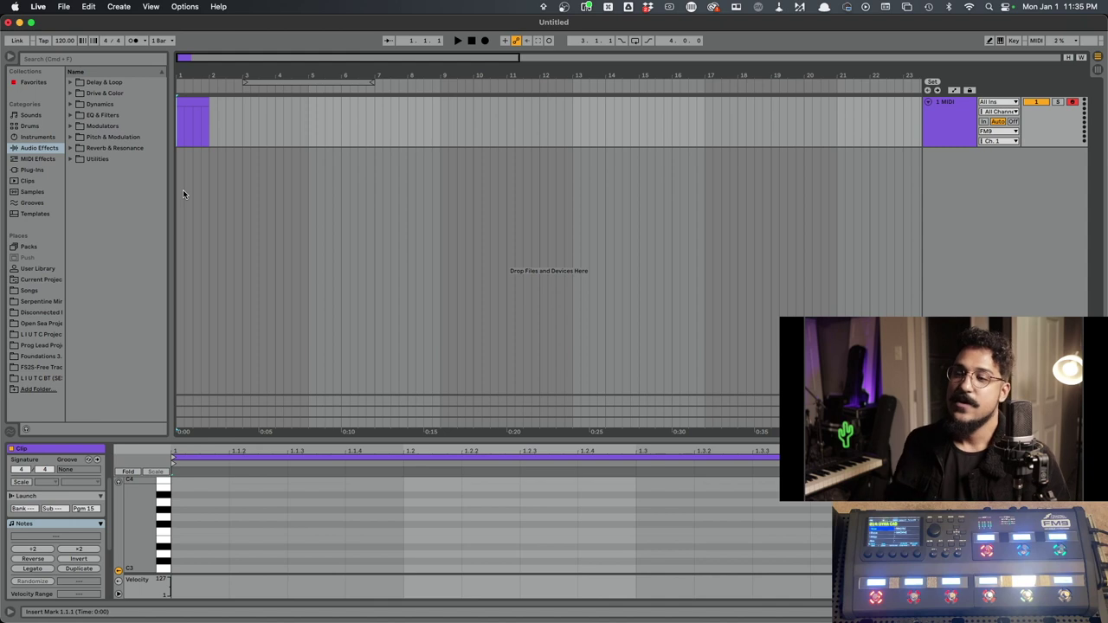
# Set the first clip's launch program change to 1.
pyautogui.click(86, 509)
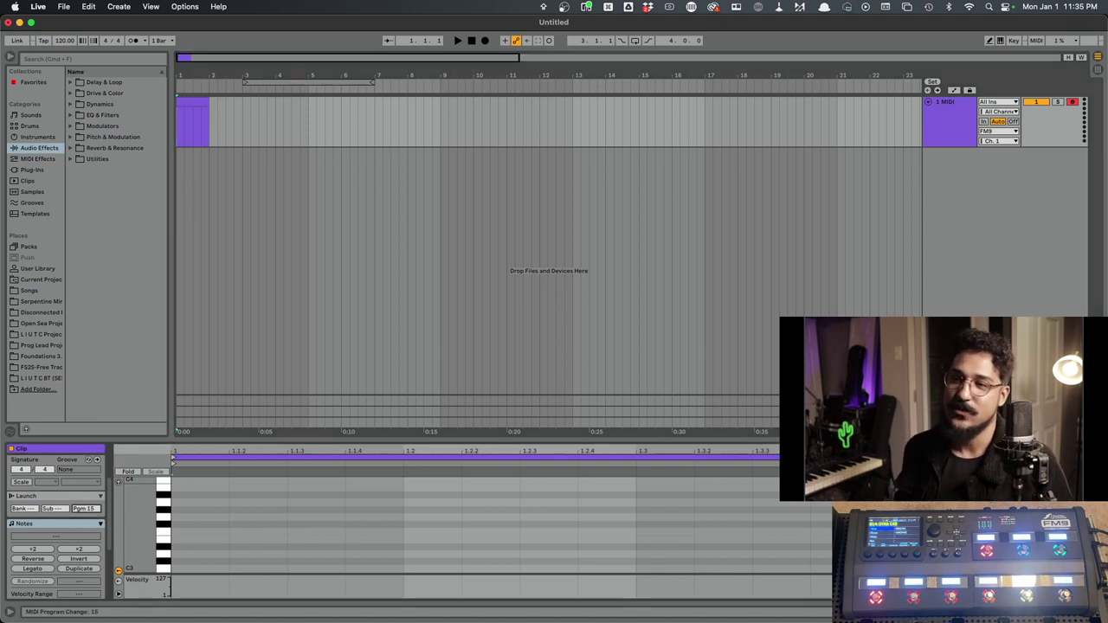
pyautogui.click(185, 104)
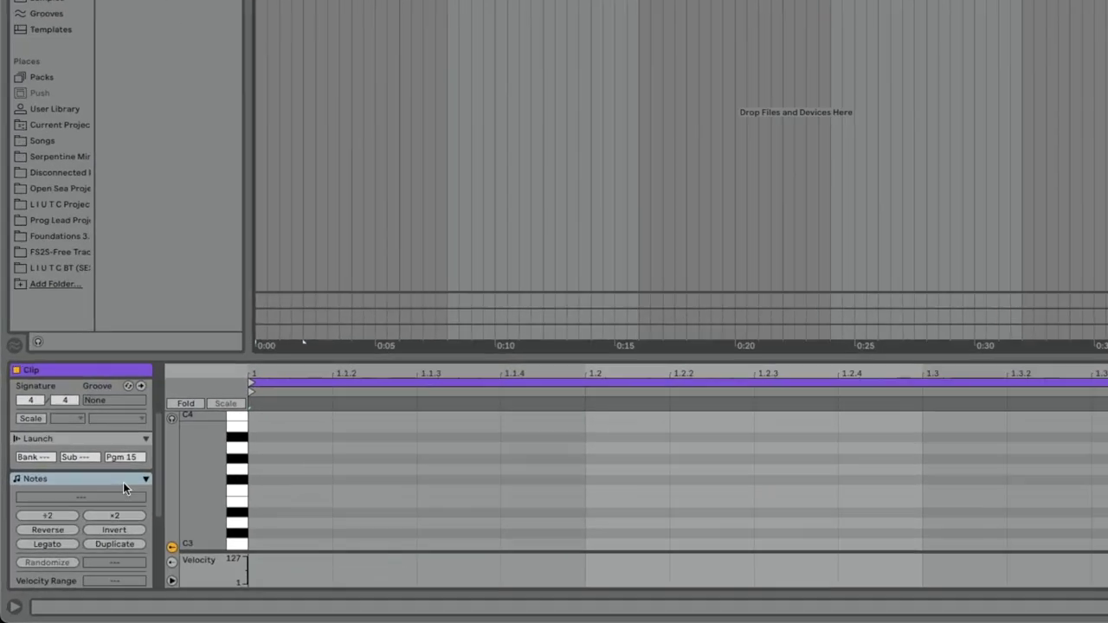
pyautogui.moveTo(87, 509); pyautogui.dragTo(88, 511)
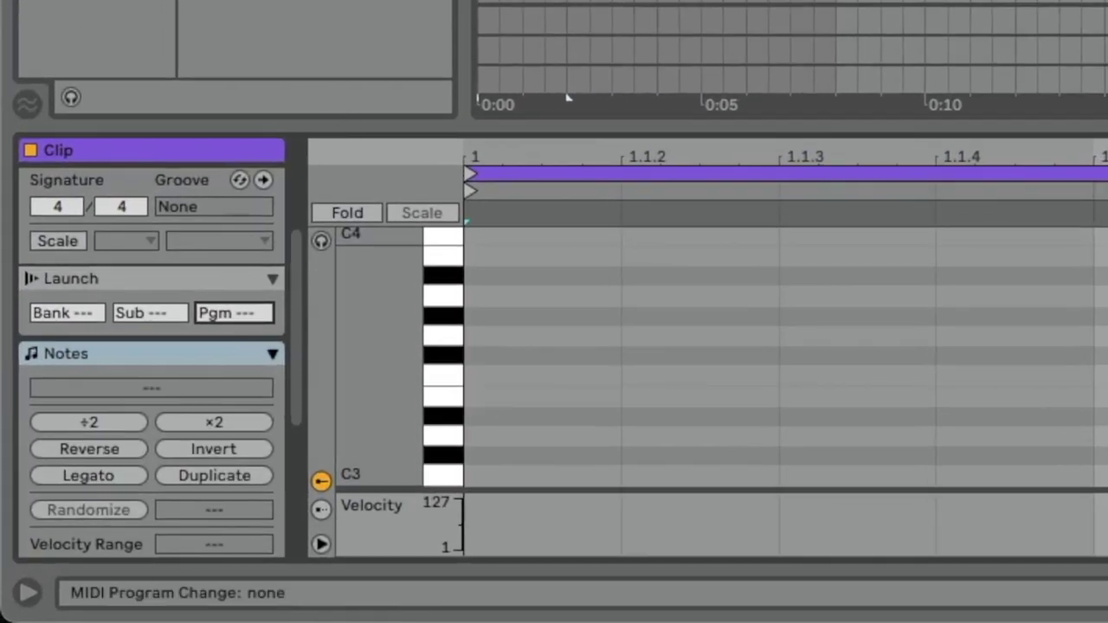
pyautogui.press('Up')
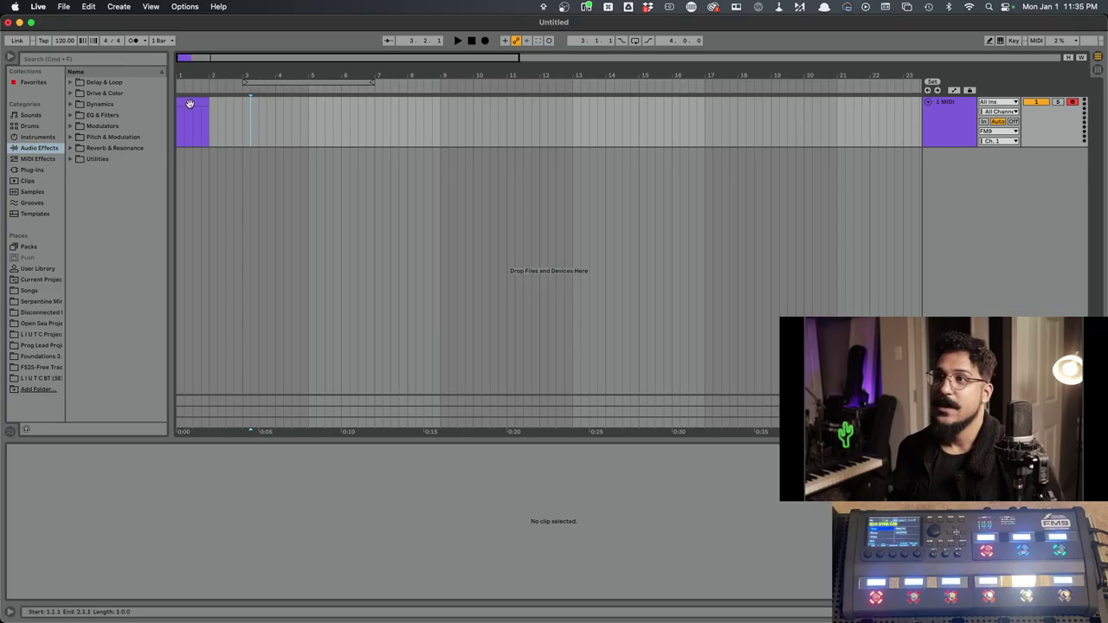
pyautogui.click(189, 103)
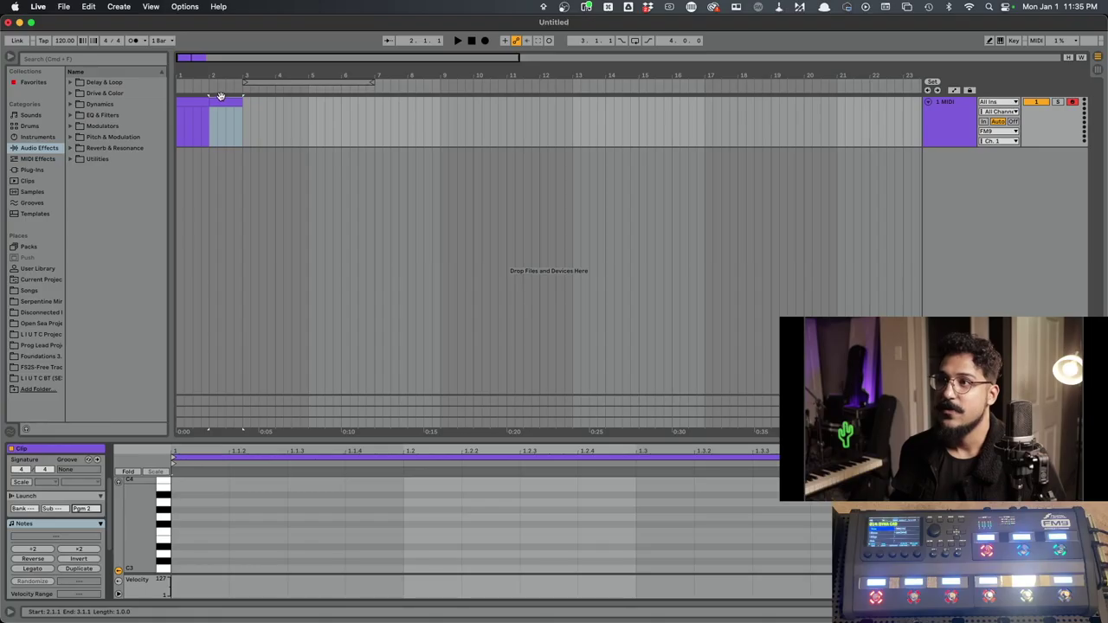
# Duplicate the clip into bars 2 and 3, giving the bar 3 clip program change 3.
pyautogui.press('super+d')
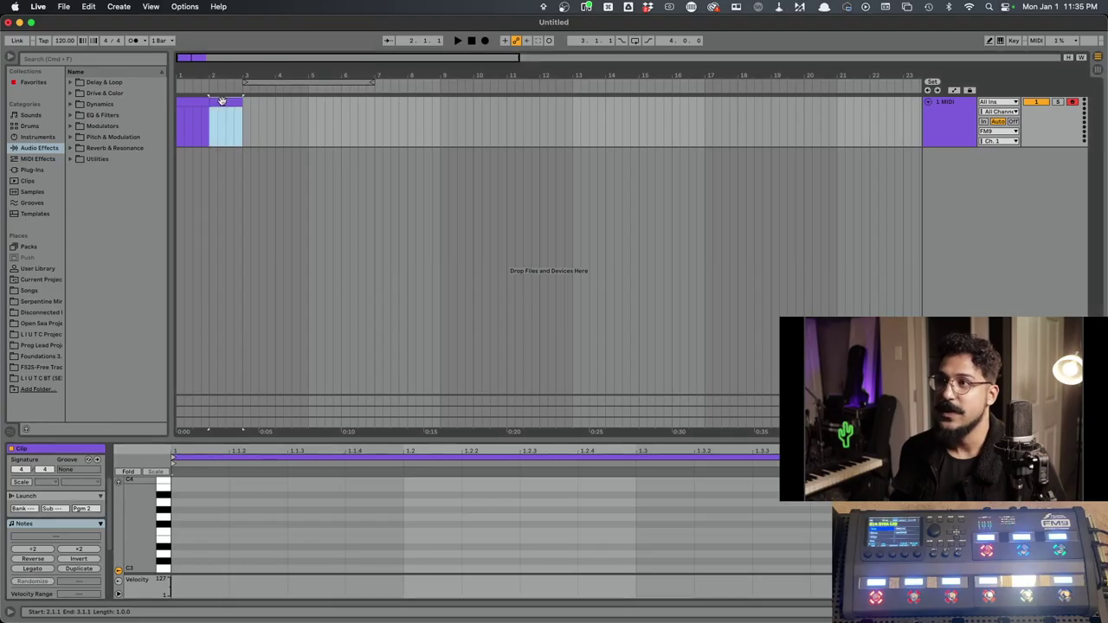
pyautogui.press('super+d')
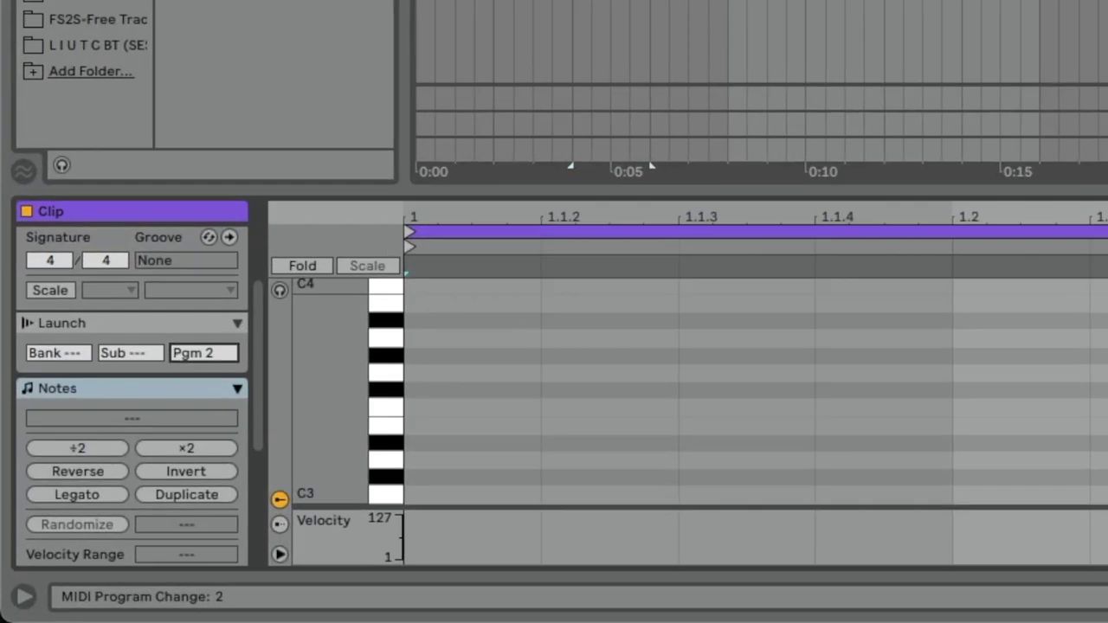
pyautogui.moveTo(177, 355); pyautogui.dragTo(178, 350)
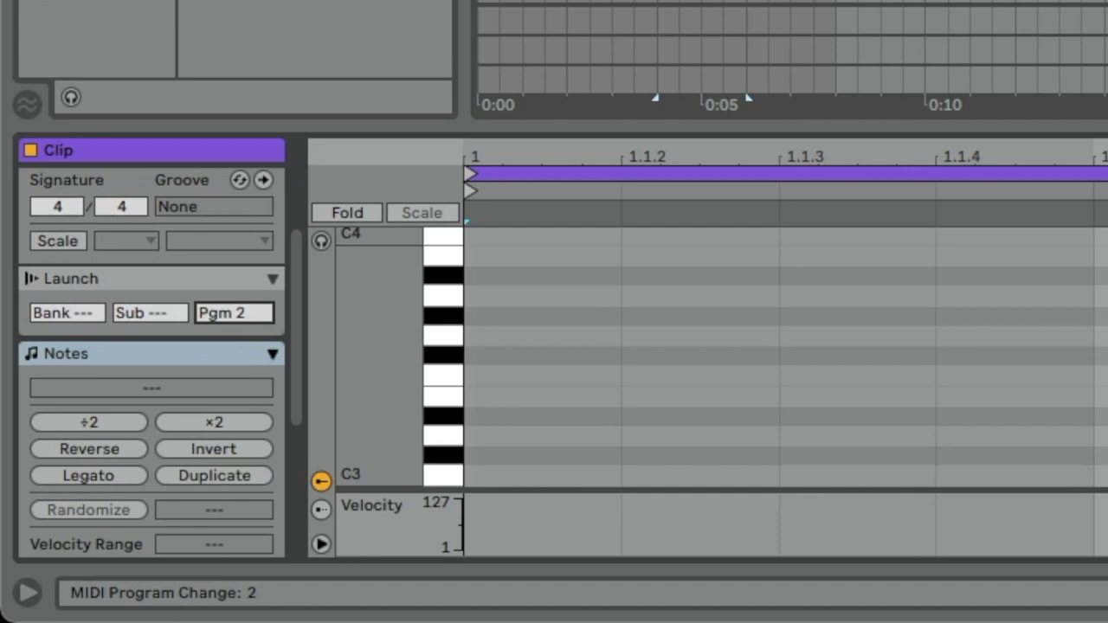
pyautogui.press('Up')
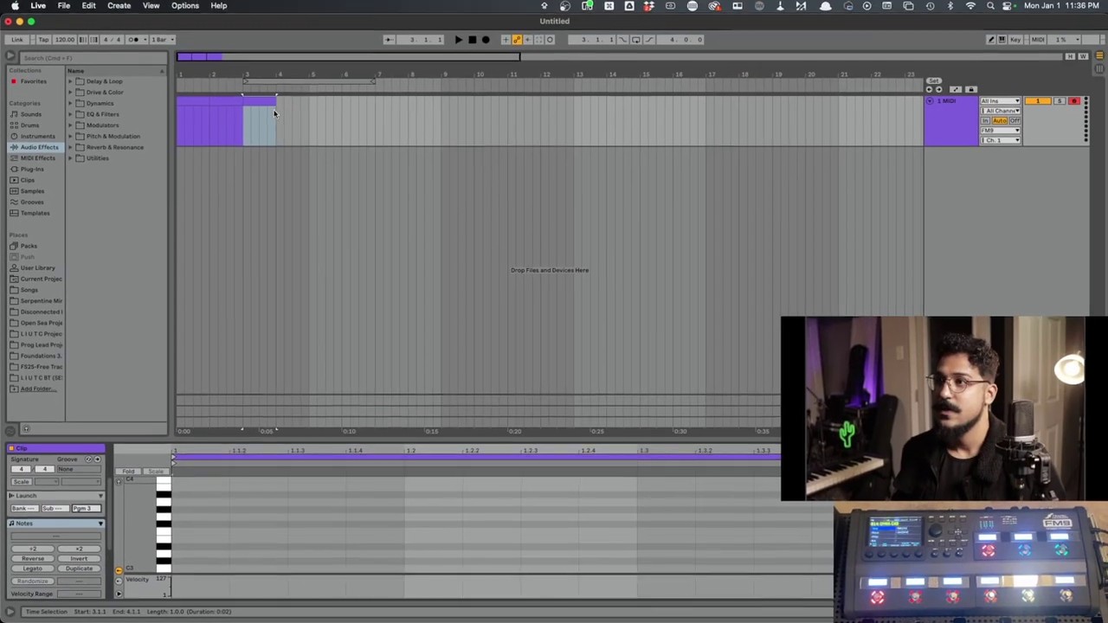
# Copy the bar 3 clip into bar 4 with program change 4, then play from bar 1.
pyautogui.click(256, 101)
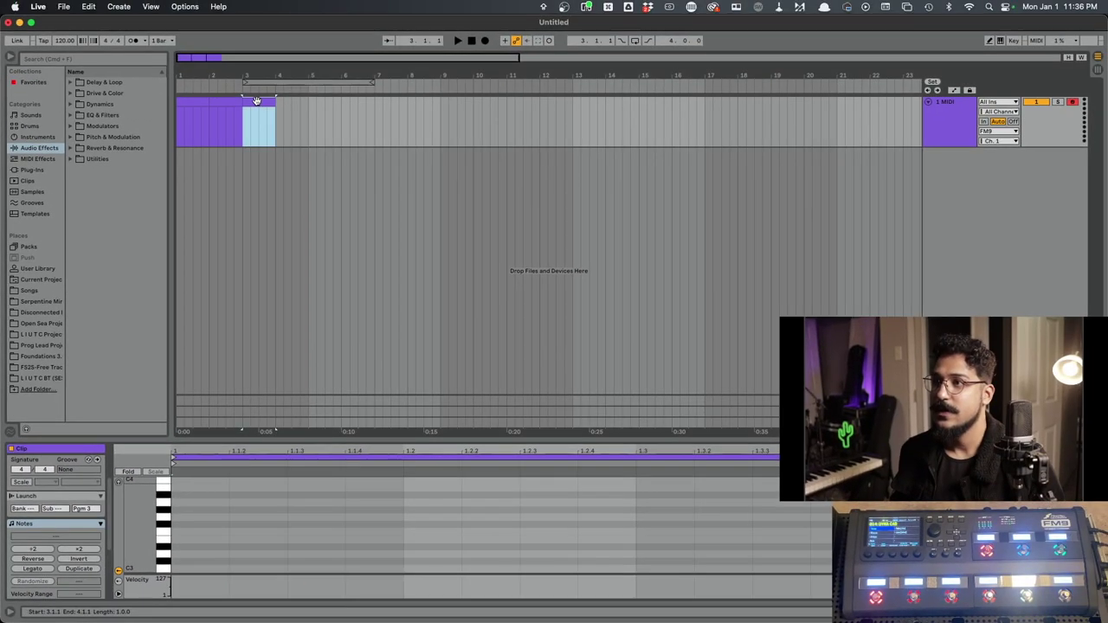
pyautogui.moveTo(256, 101); pyautogui.dragTo(289, 107)
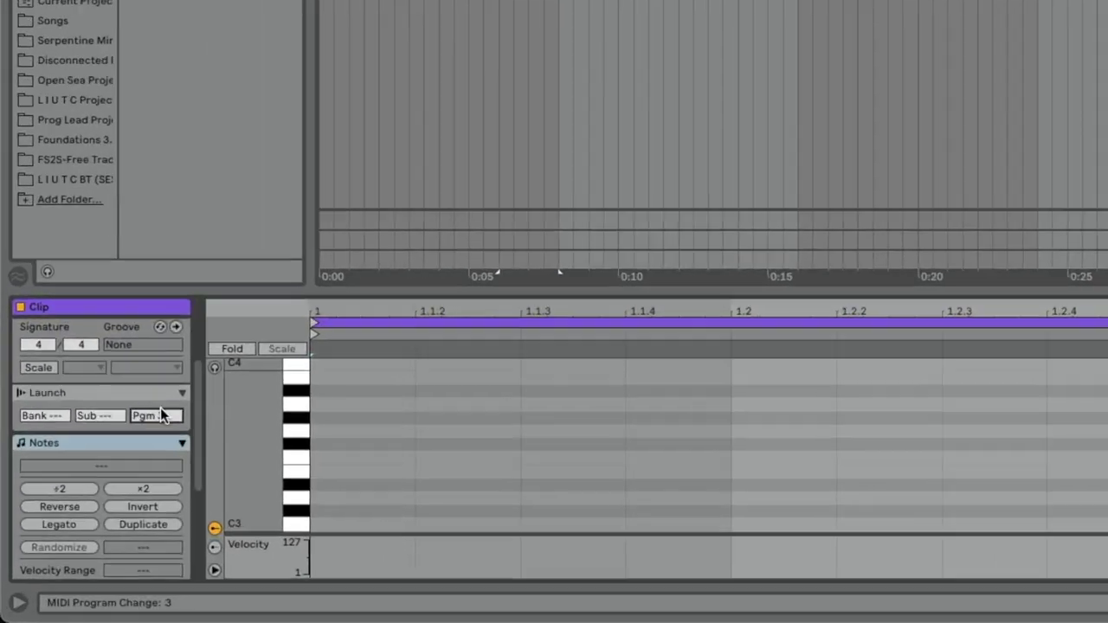
pyautogui.write('4')
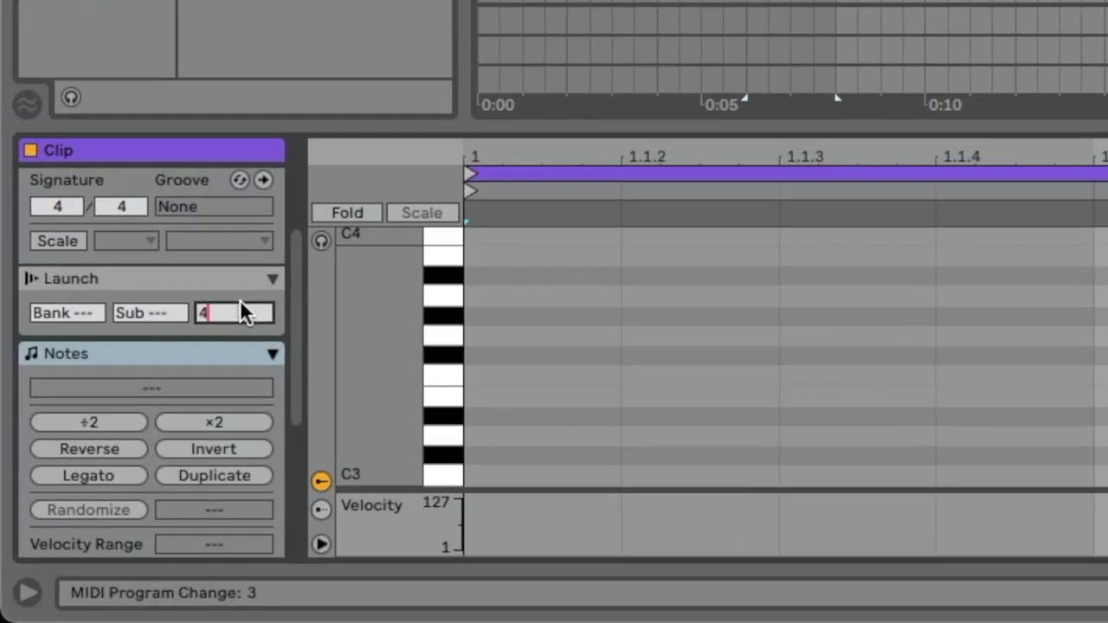
pyautogui.press('Return')
pyautogui.click(180, 123)
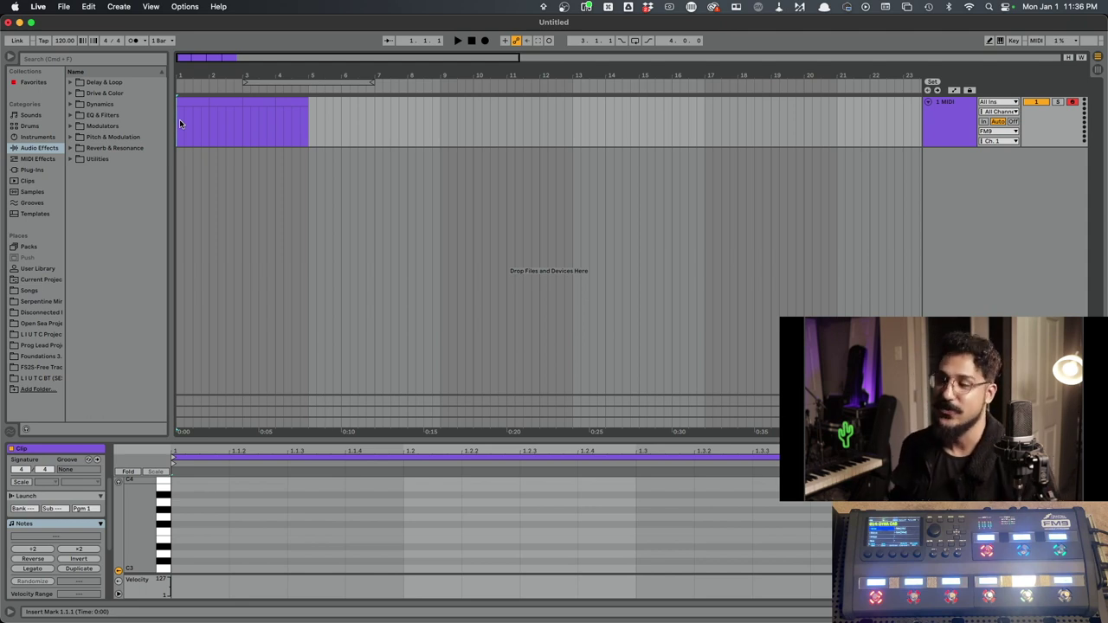
pyautogui.press('space')
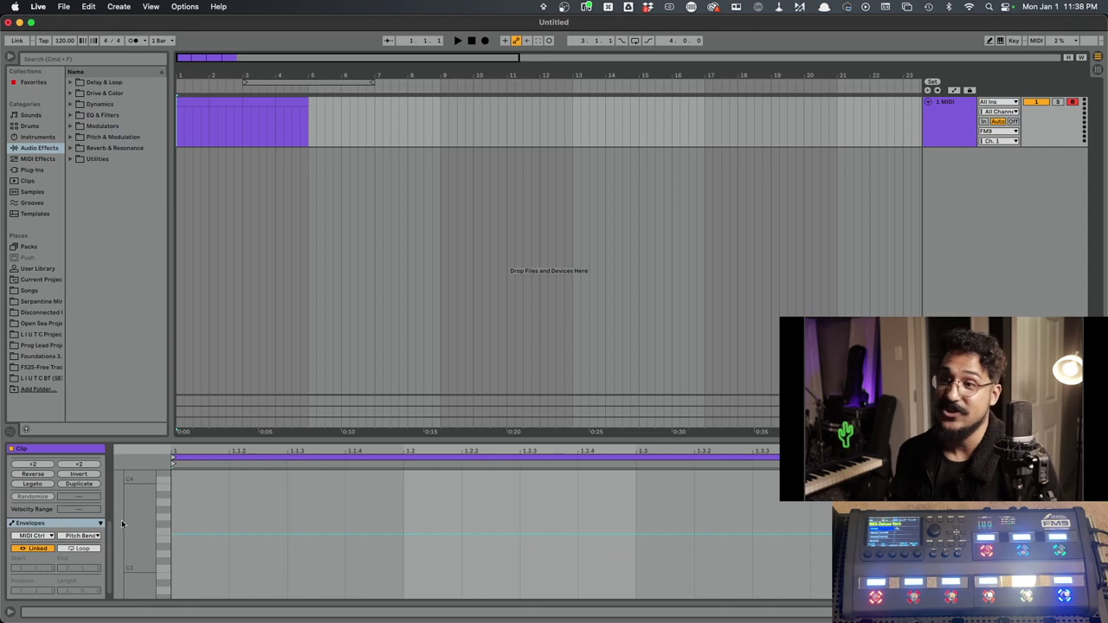
# Scroll the Clip View down to the Envelopes section.
pyautogui.scroll(-1, 77, 542)
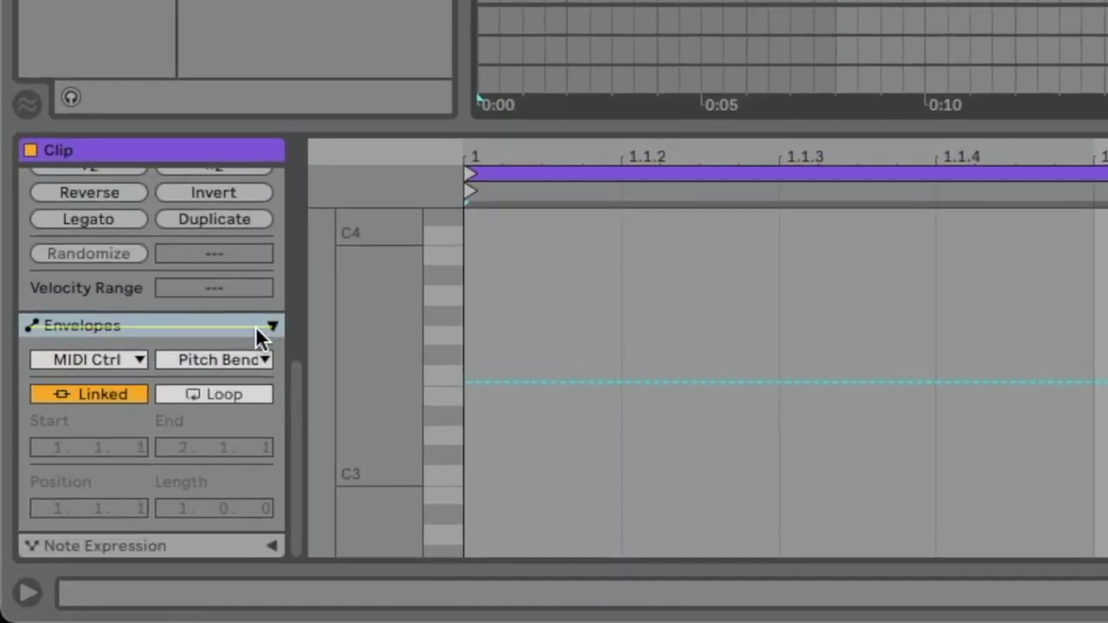
# Choose MIDI Ctrl 34 as the controller for the clip envelope.
pyautogui.click(264, 328)
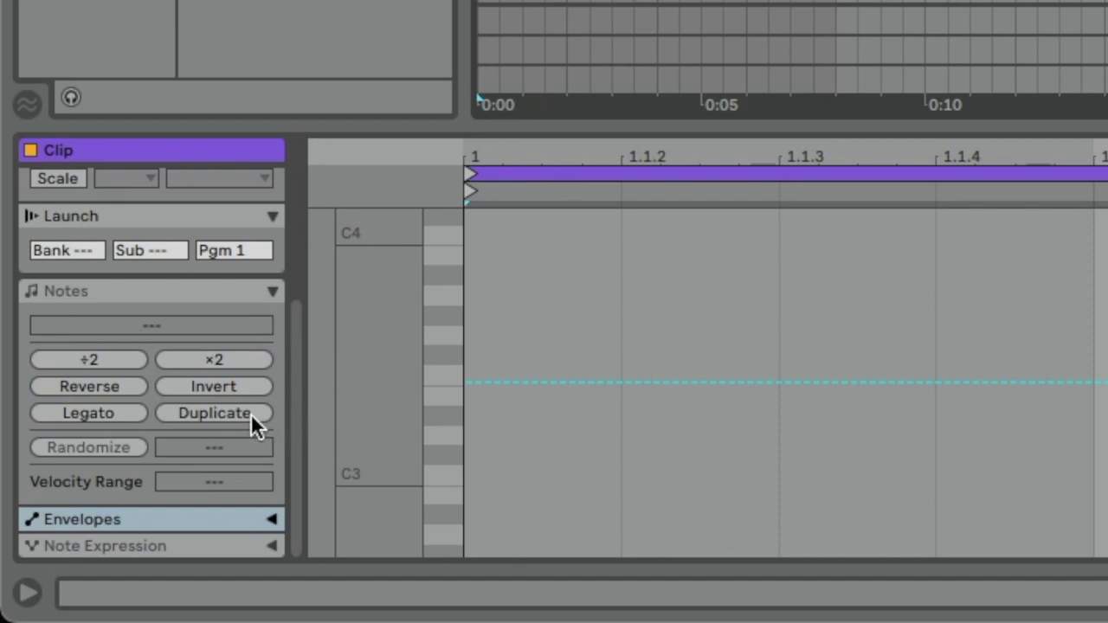
pyautogui.click(271, 518)
pyautogui.click(226, 387)
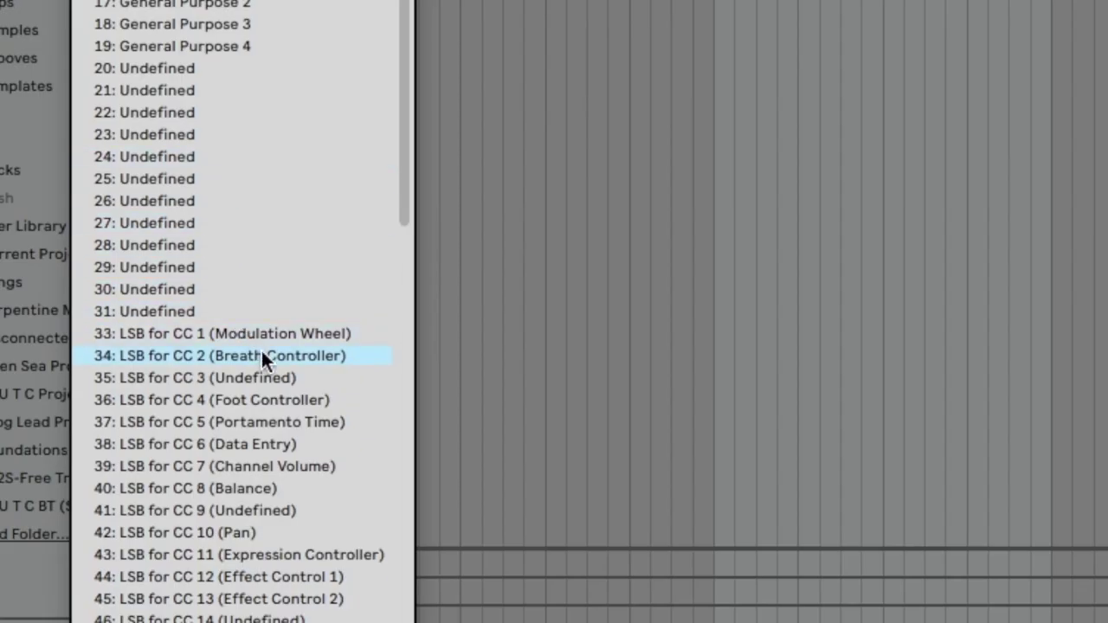
pyautogui.click(261, 355)
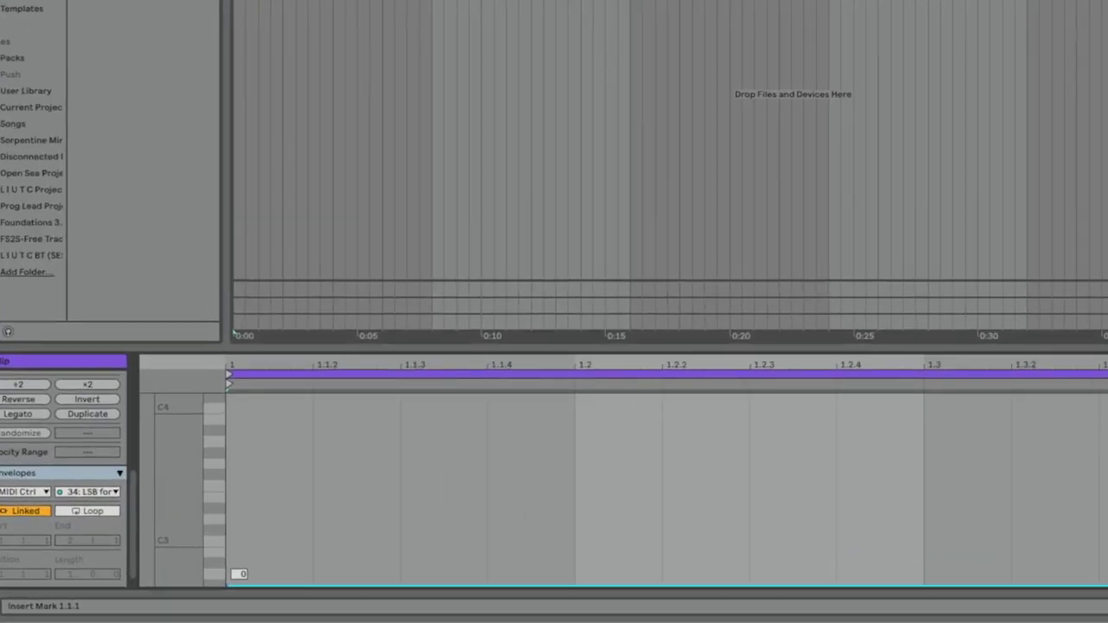
# Give the clips in bars 1, 2 and 3 different flat CC 34 envelope levels.
pyautogui.click(219, 587)
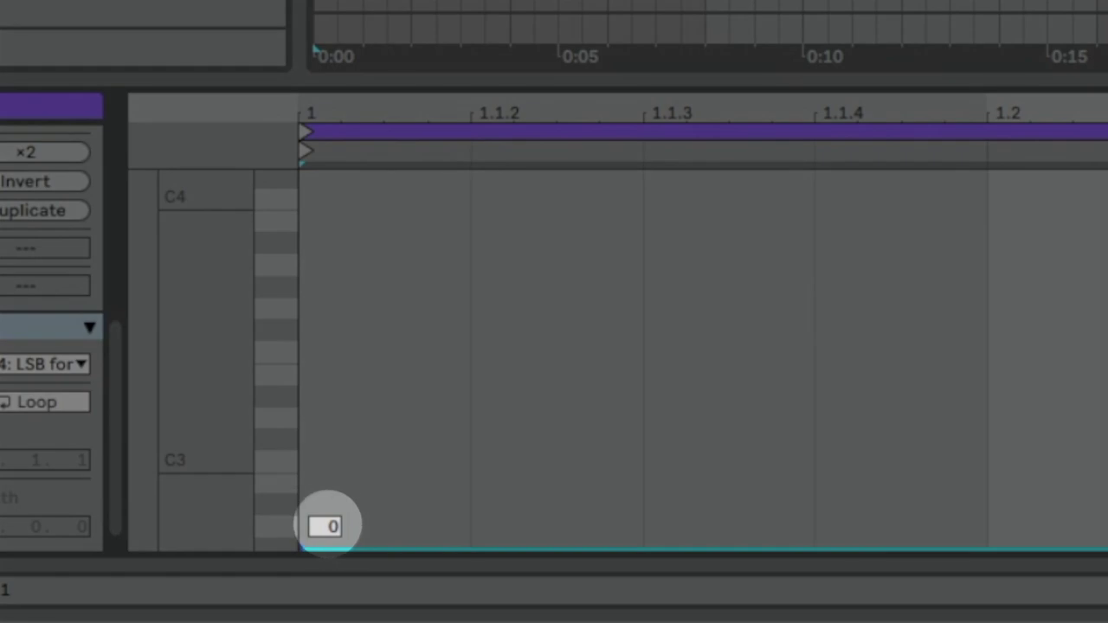
pyautogui.moveTo(327, 525); pyautogui.dragTo(327, 517)
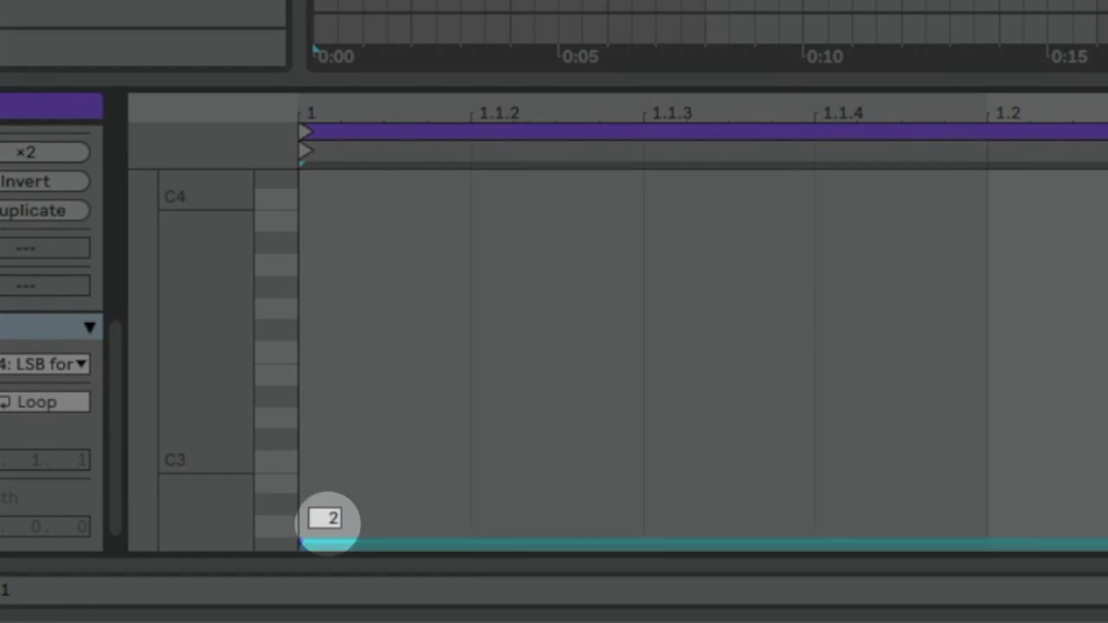
pyautogui.moveTo(327, 518); pyautogui.dragTo(302, 542)
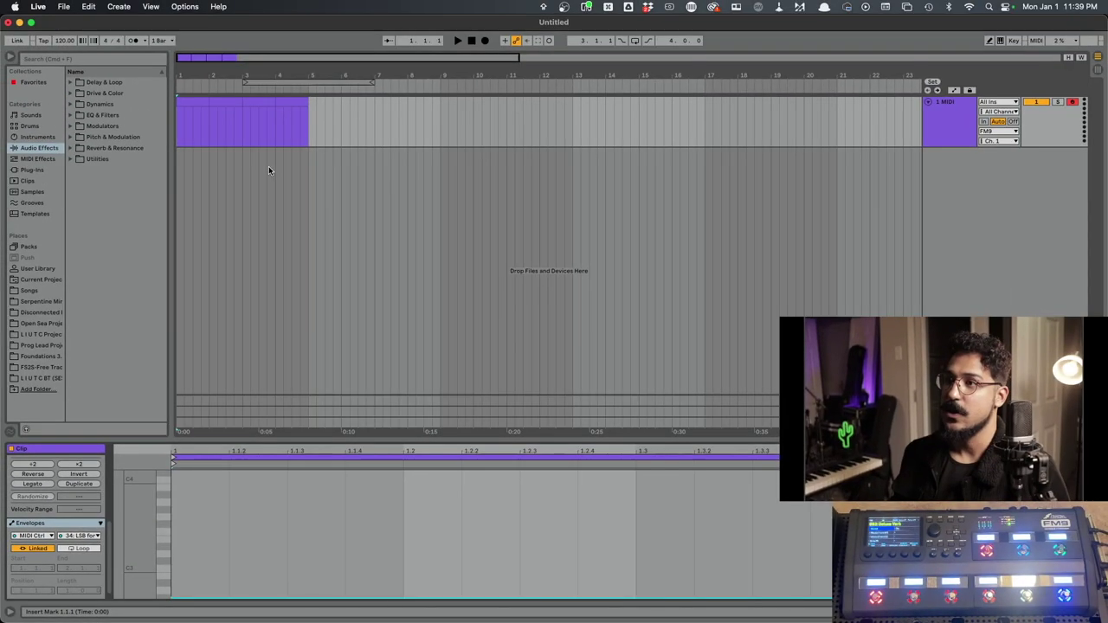
pyautogui.click(190, 108)
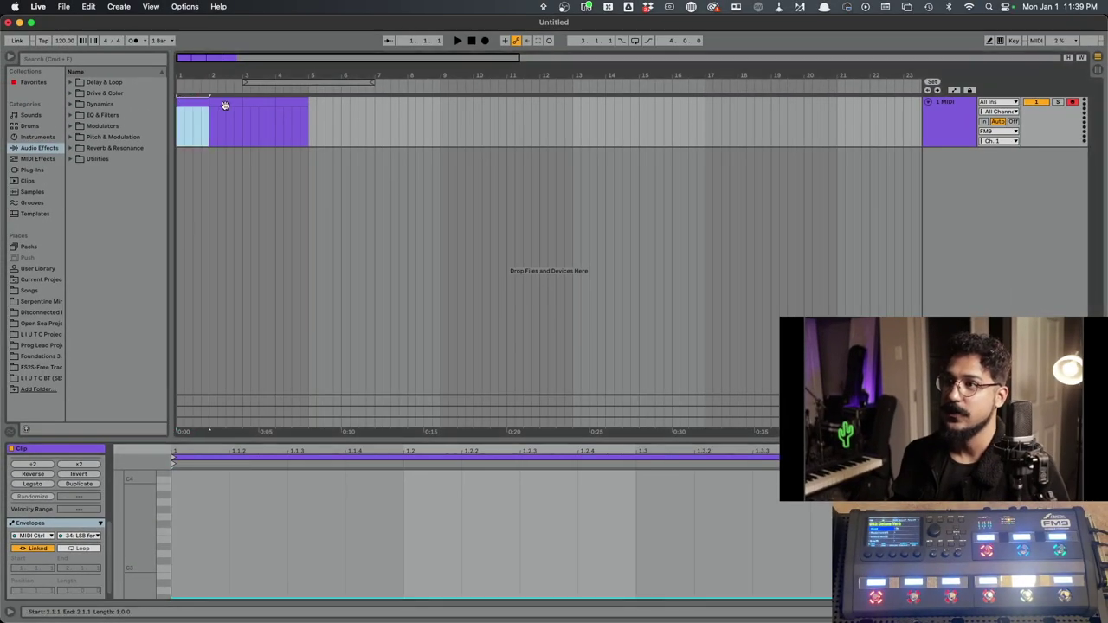
pyautogui.click(223, 105)
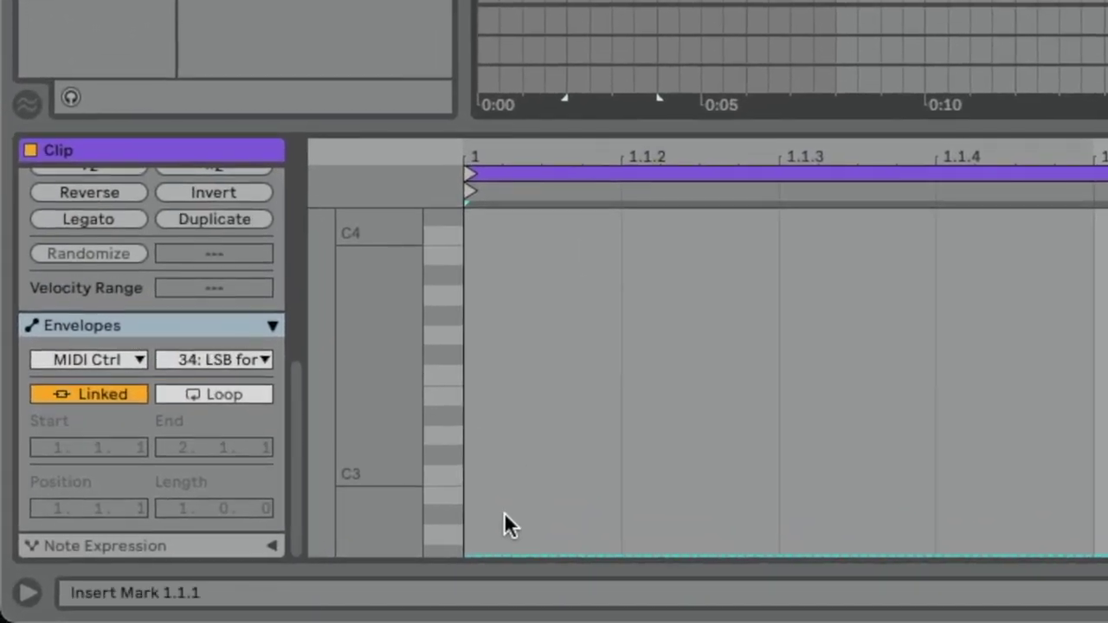
pyautogui.moveTo(468, 558); pyautogui.dragTo(467, 554)
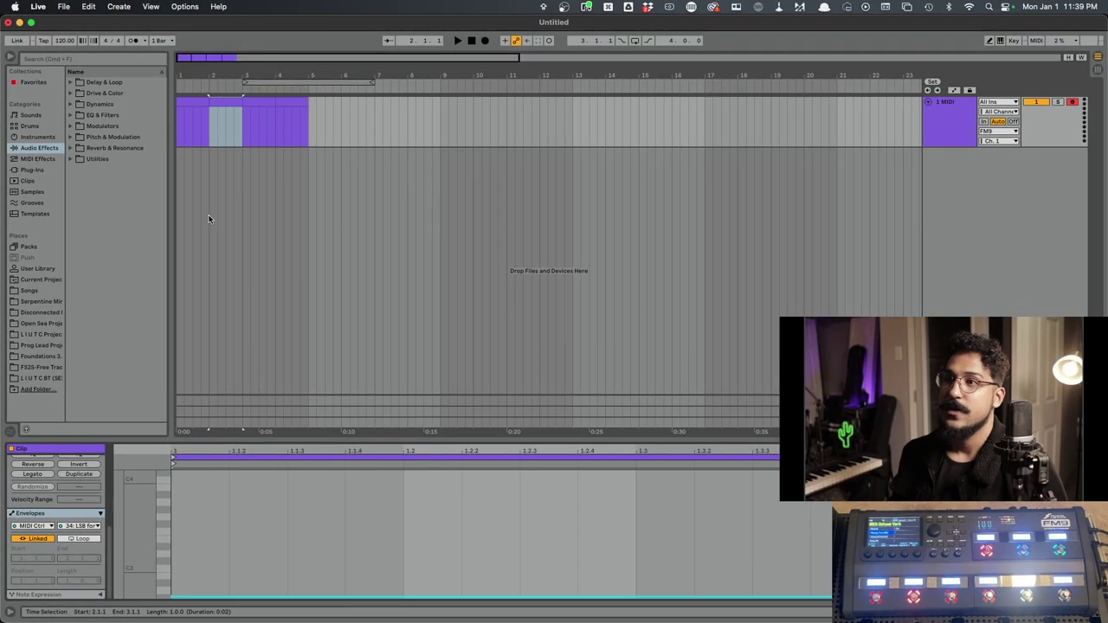
pyautogui.click(258, 108)
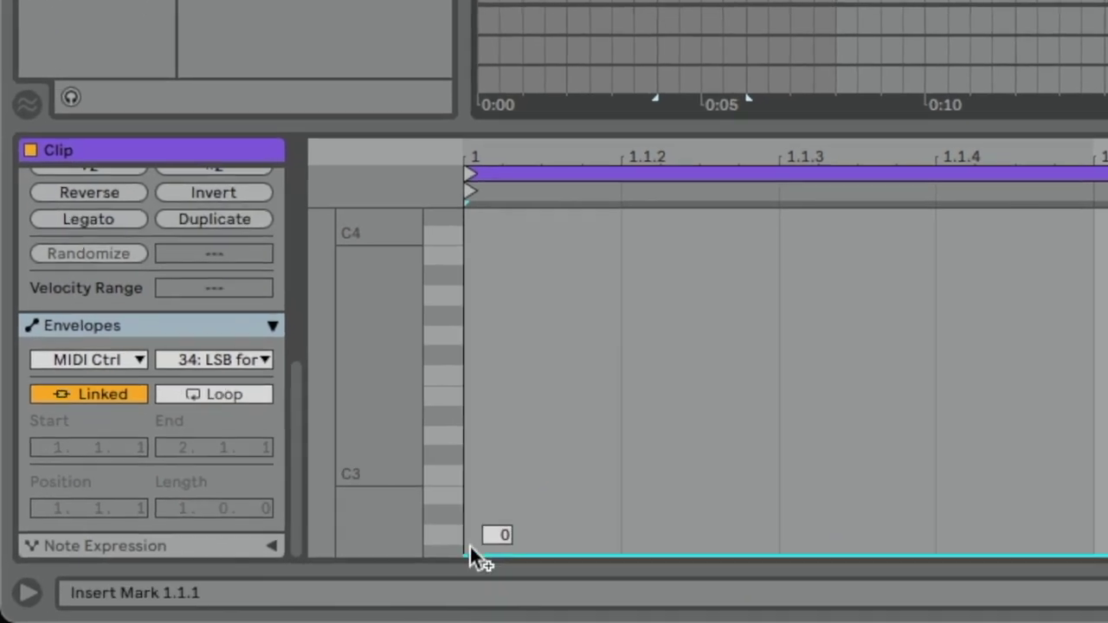
pyautogui.moveTo(470, 554); pyautogui.dragTo(470, 550)
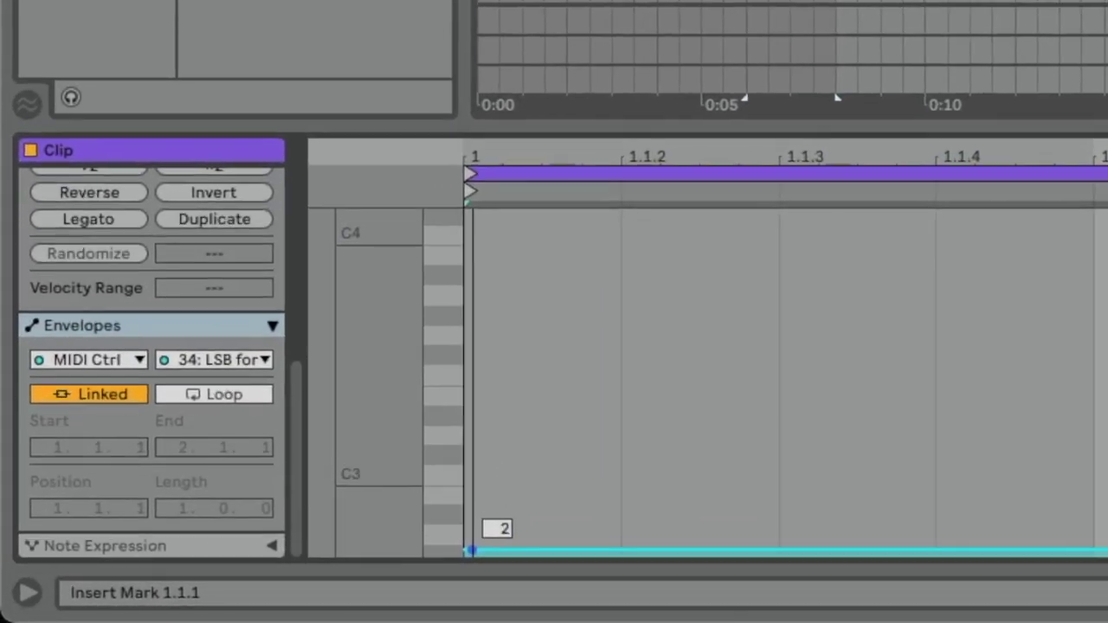
pyautogui.moveTo(470, 550); pyautogui.dragTo(470, 547)
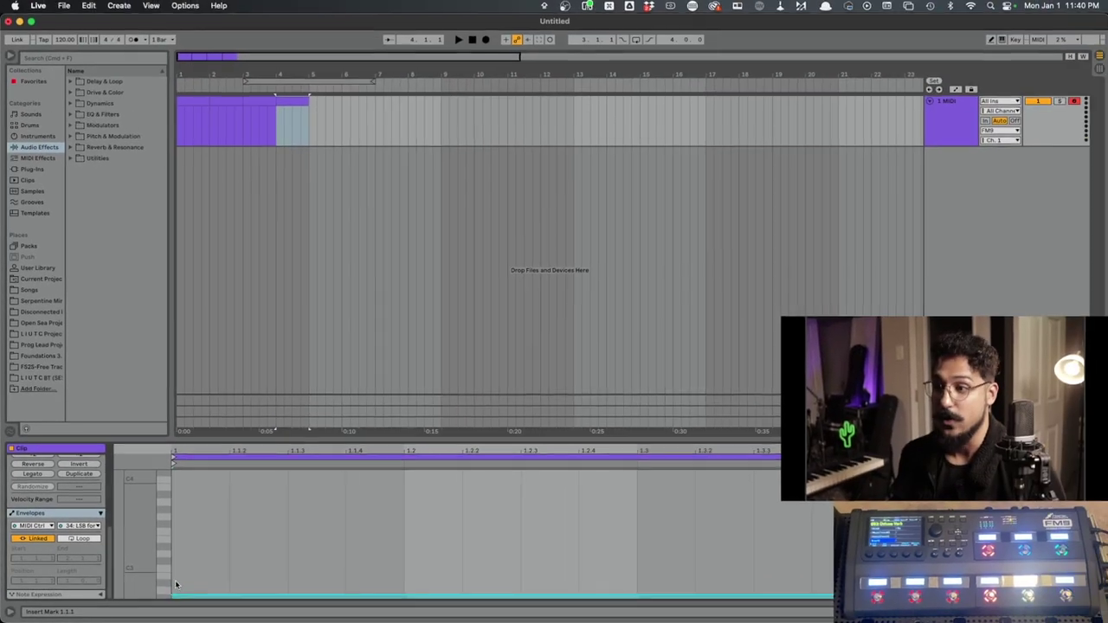
pyautogui.click(178, 128)
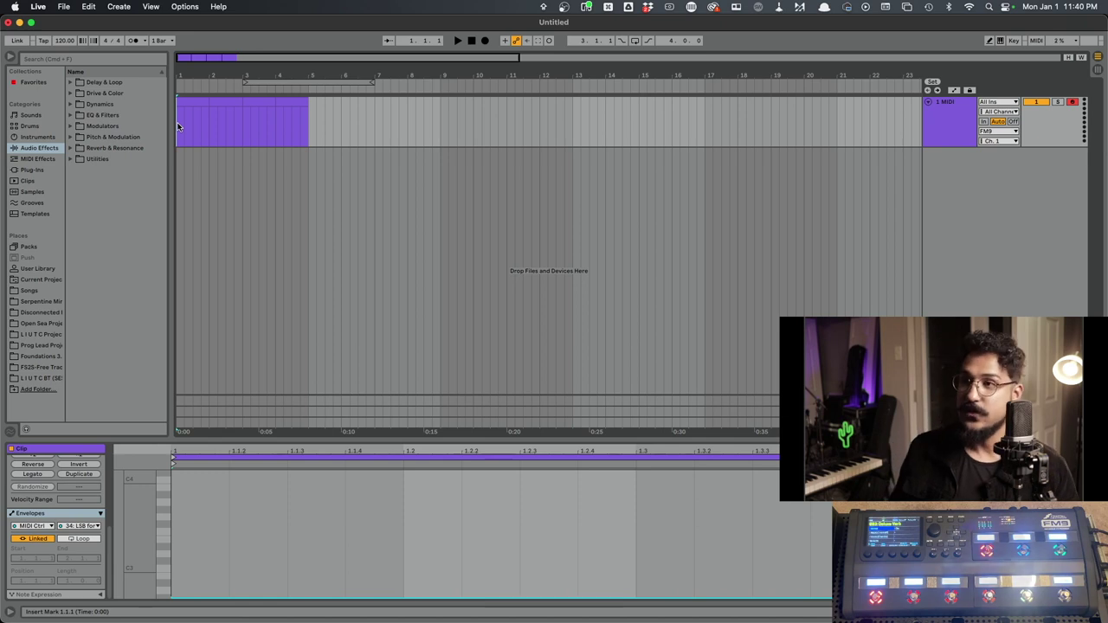
# Play and stop the arrangement, then select the bar 1 clip and move to the bar 2 clip.
pyautogui.press('space')
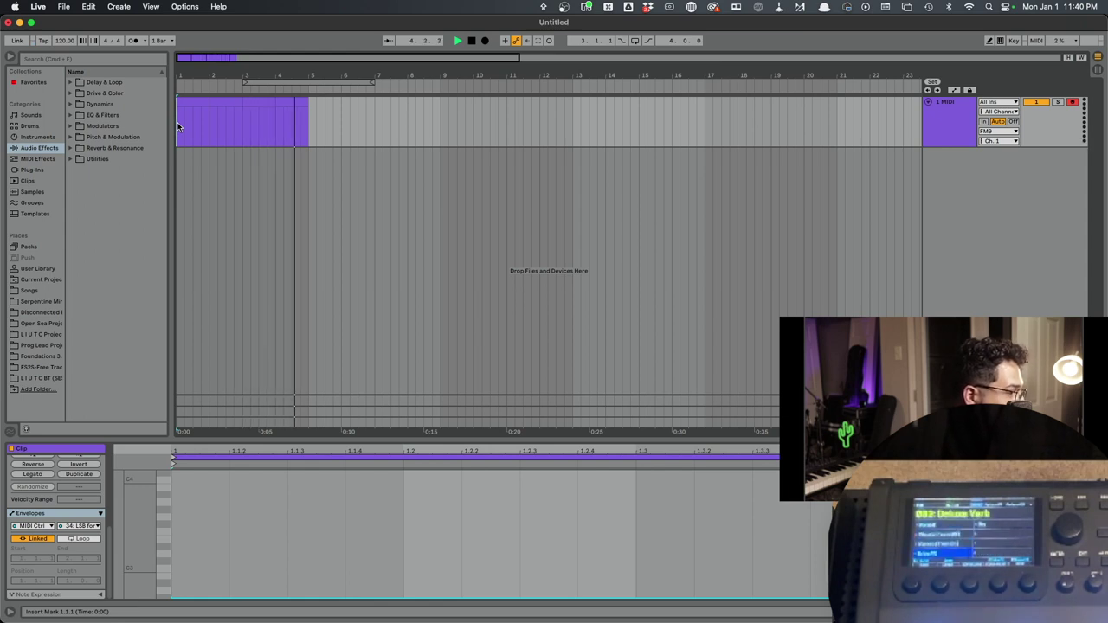
pyautogui.press('space')
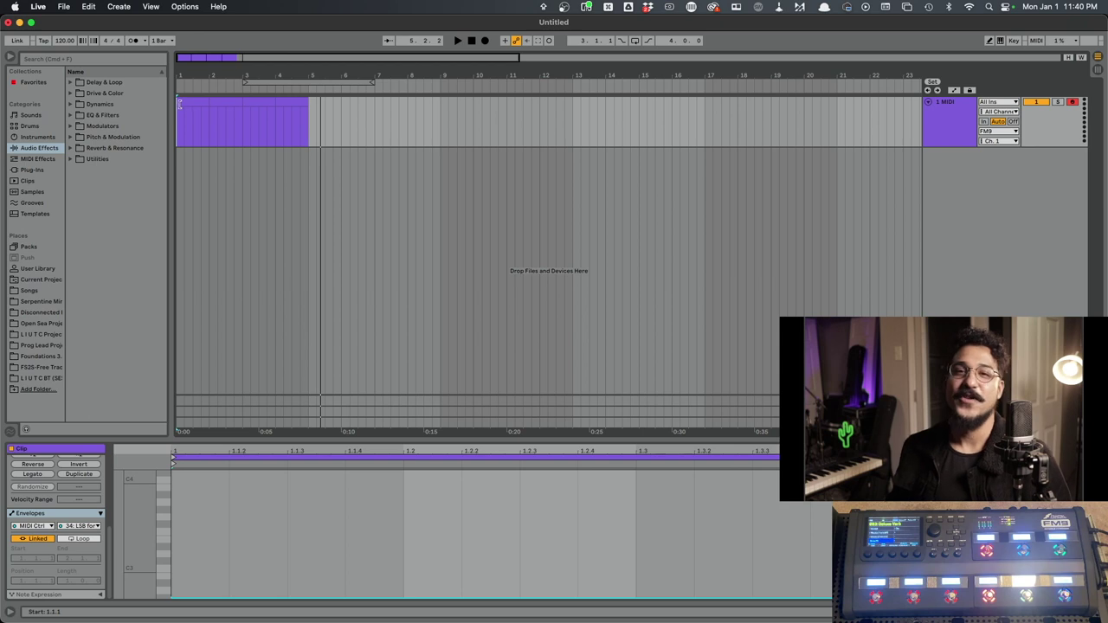
pyautogui.moveTo(180, 112); pyautogui.dragTo(209, 113)
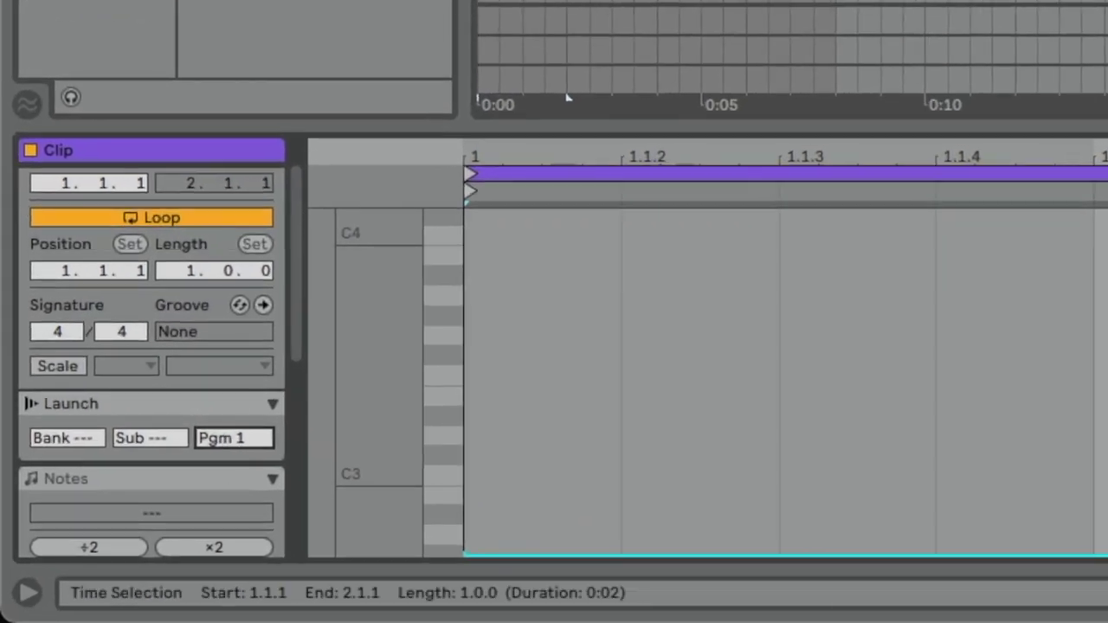
pyautogui.hotkey('ctrl', 'd')
pyautogui.press('Up')
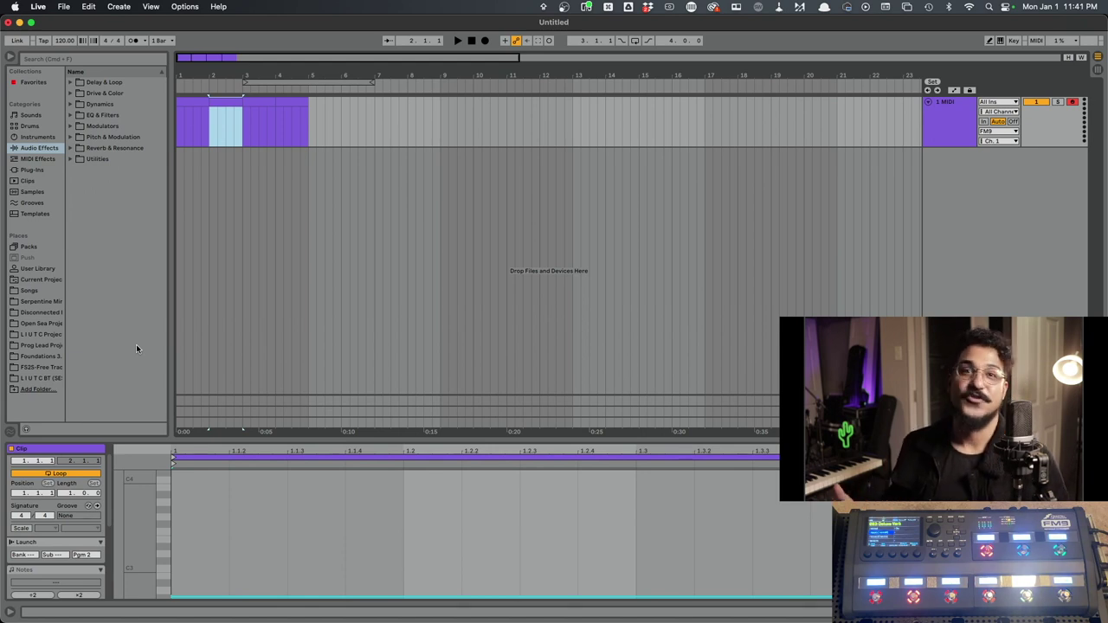
# Set the bar 1 clip's launch program change to 128 and play it back from bar 1.
pyautogui.click(90, 557)
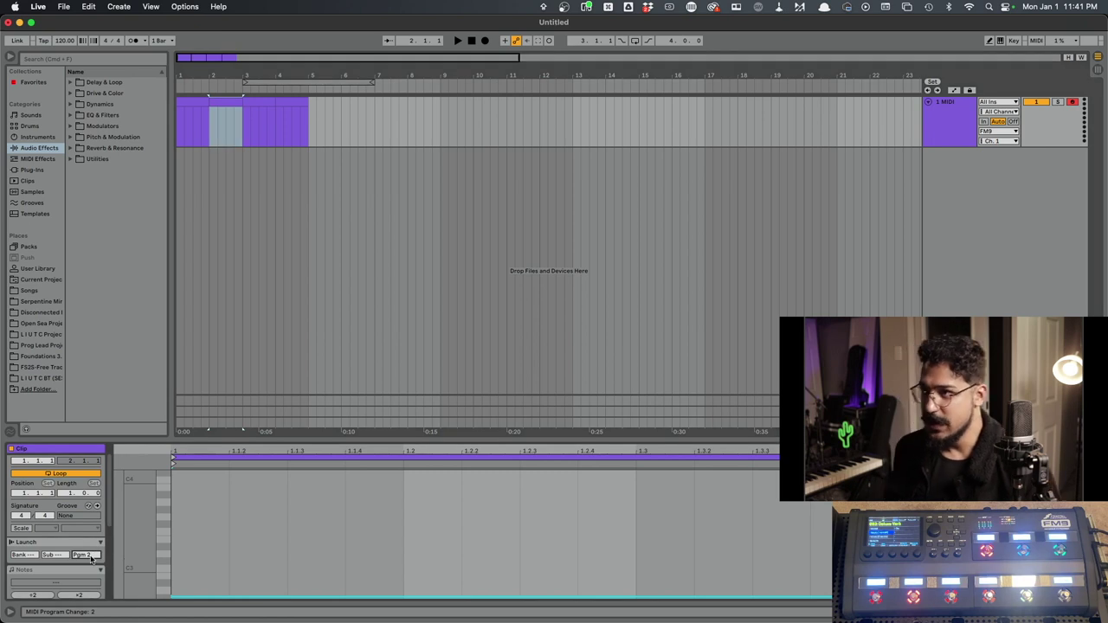
pyautogui.click(187, 113)
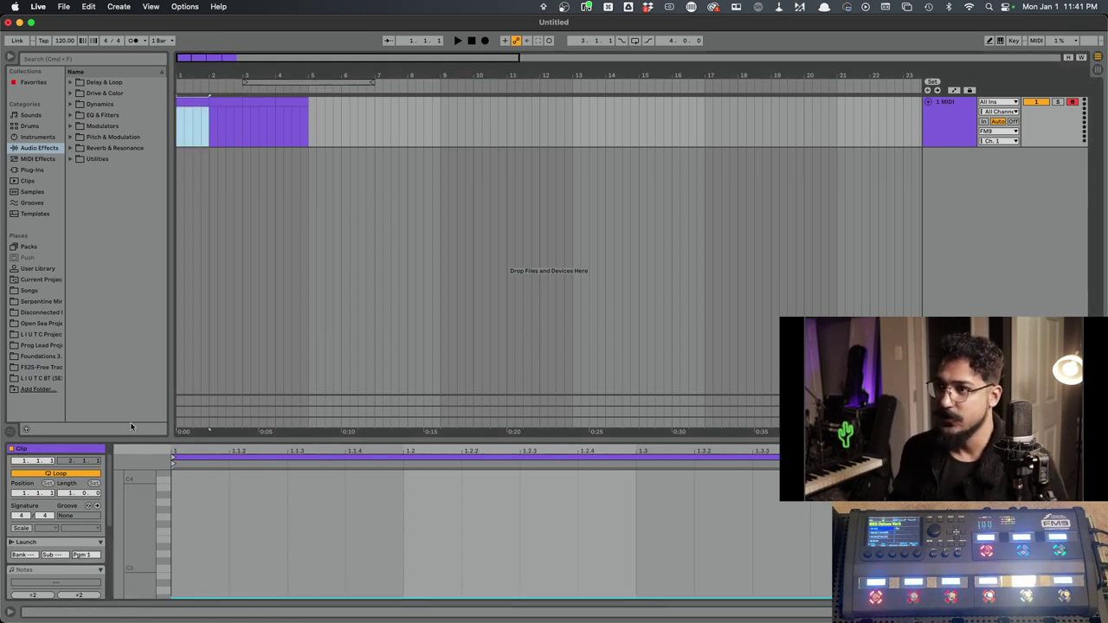
pyautogui.click(83, 557)
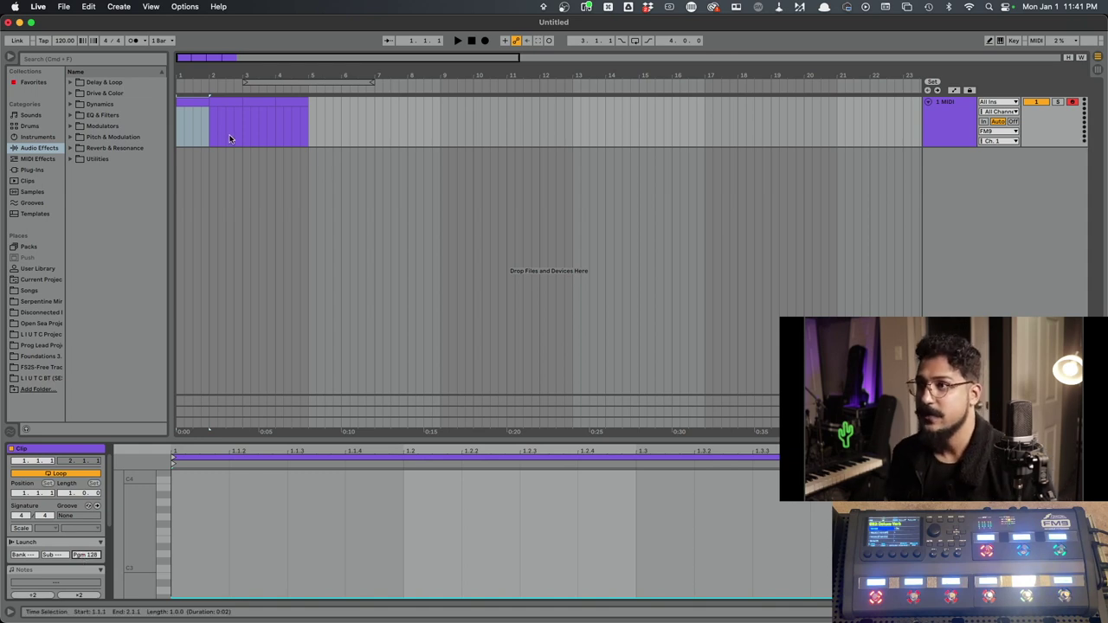
pyautogui.click(178, 132)
pyautogui.press('space')
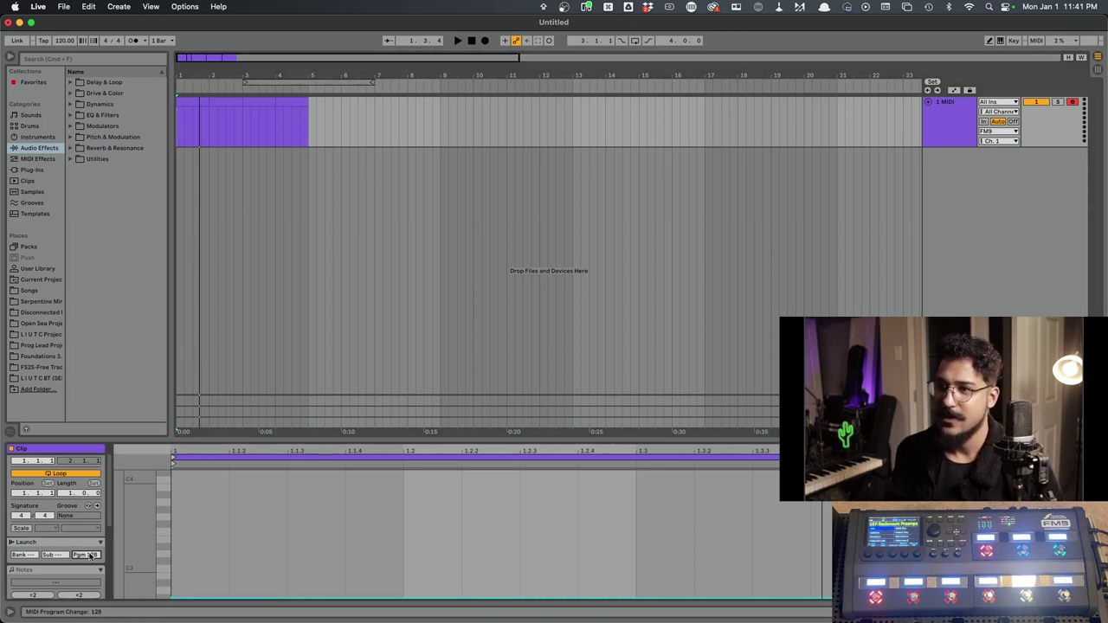
pyautogui.press('space')
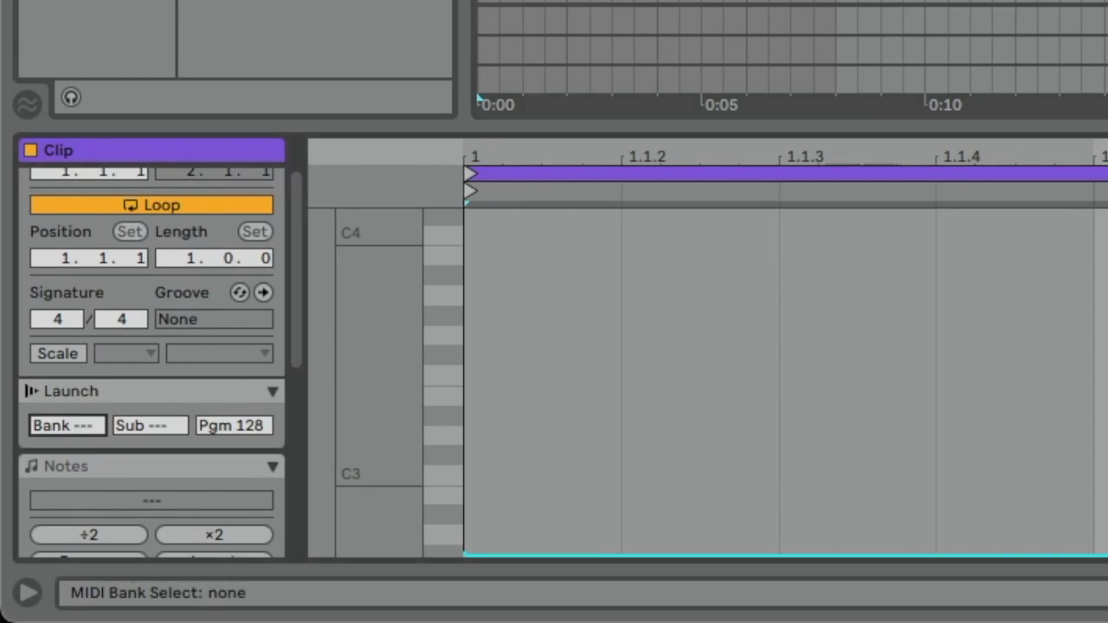
# Set the first clip's launch Bank to 2 and Pgm to 1, then play and stop to audition it.
pyautogui.moveTo(72, 421); pyautogui.dragTo(73, 416)
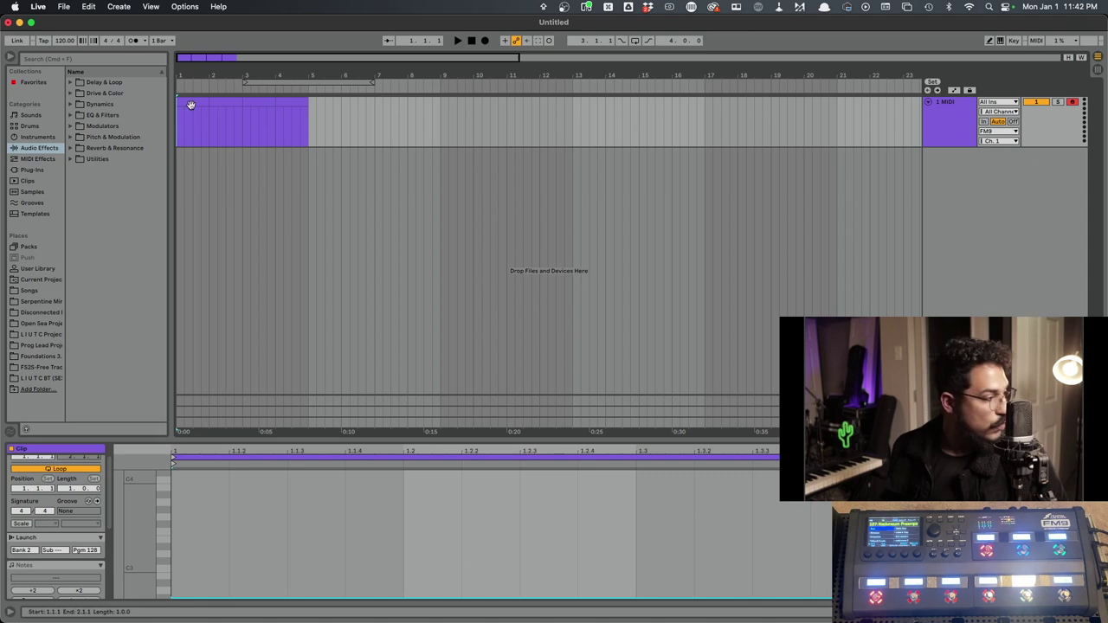
pyautogui.click(209, 150)
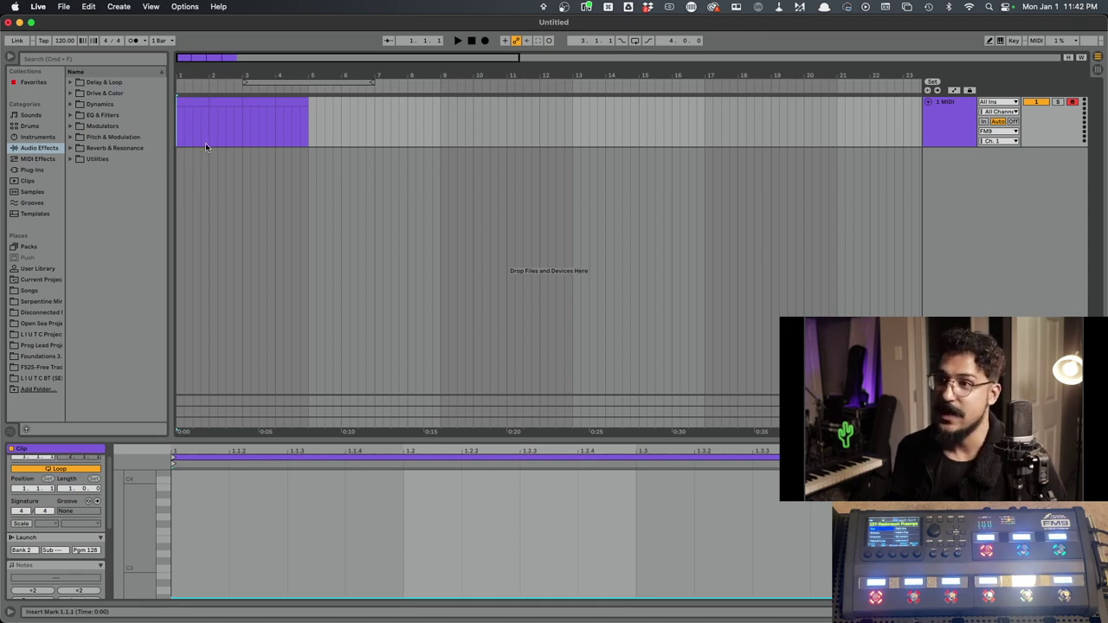
pyautogui.moveTo(205, 143); pyautogui.dragTo(177, 143)
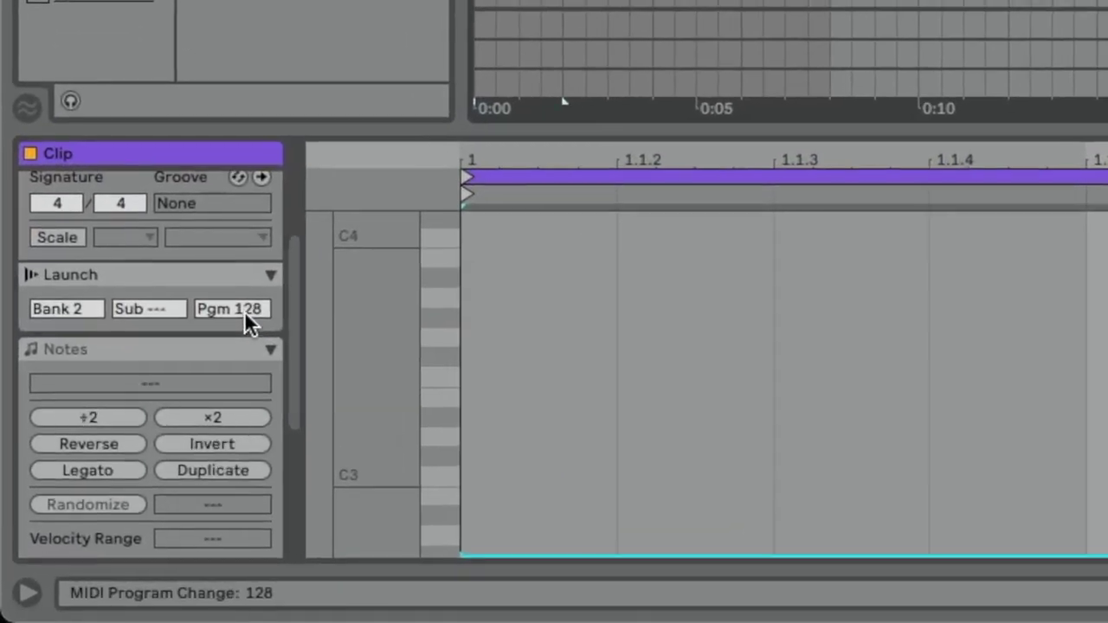
pyautogui.click(116, 565)
pyautogui.write('37')
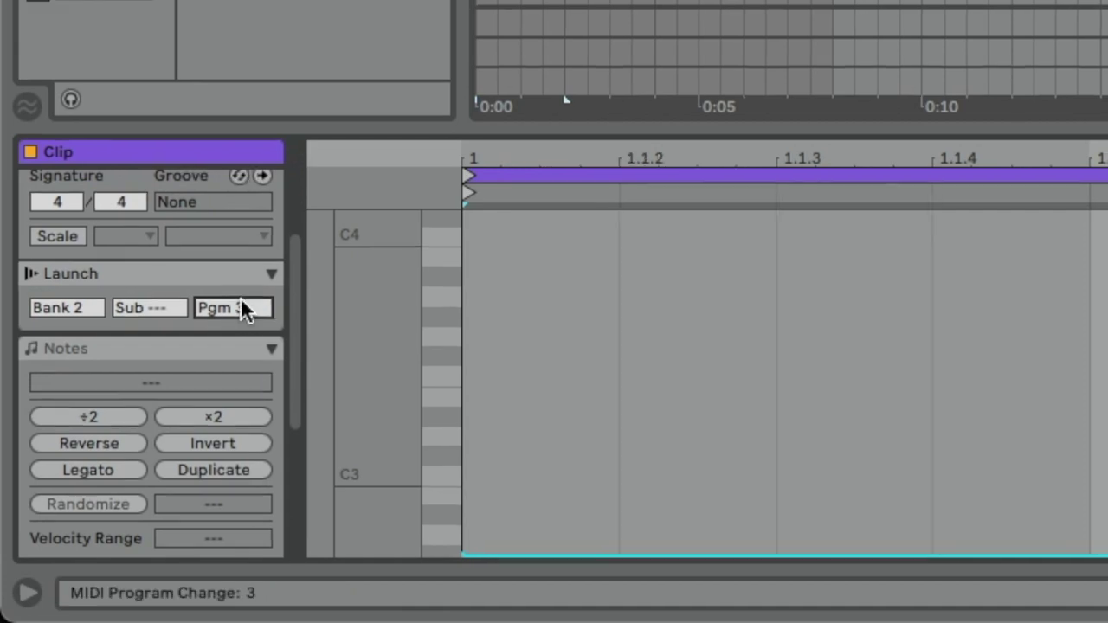
pyautogui.press('Delete')
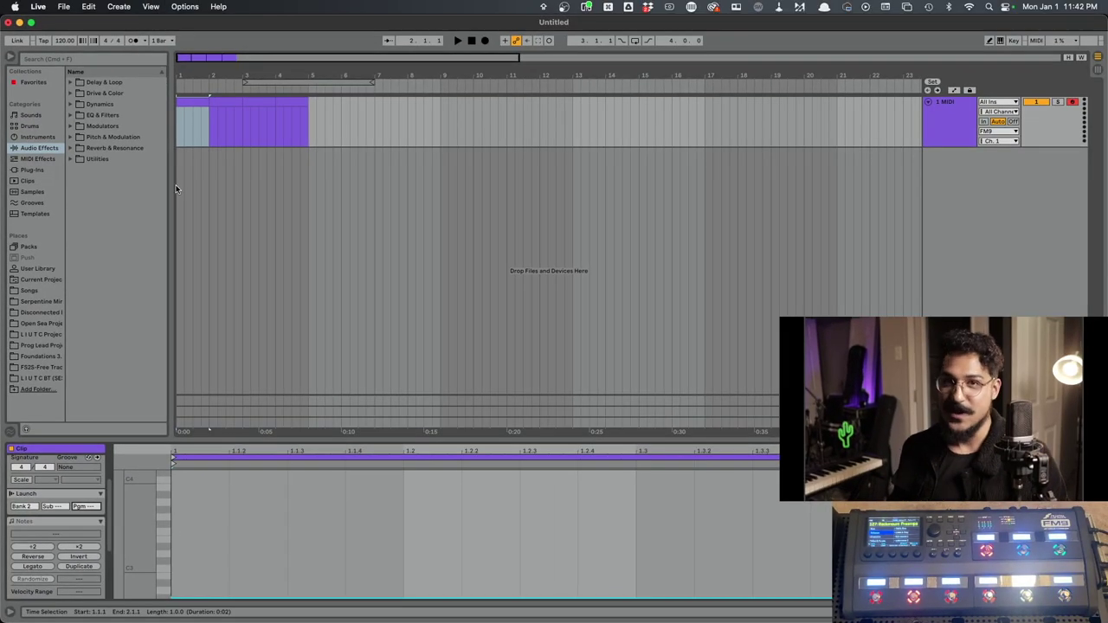
pyautogui.click(179, 131)
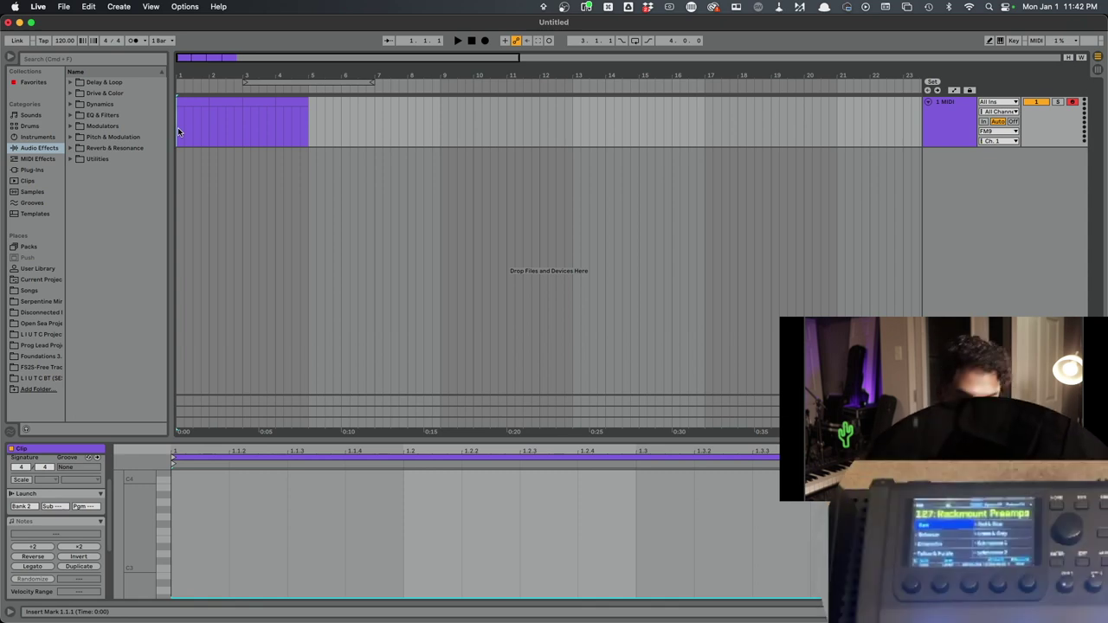
pyautogui.press('space')
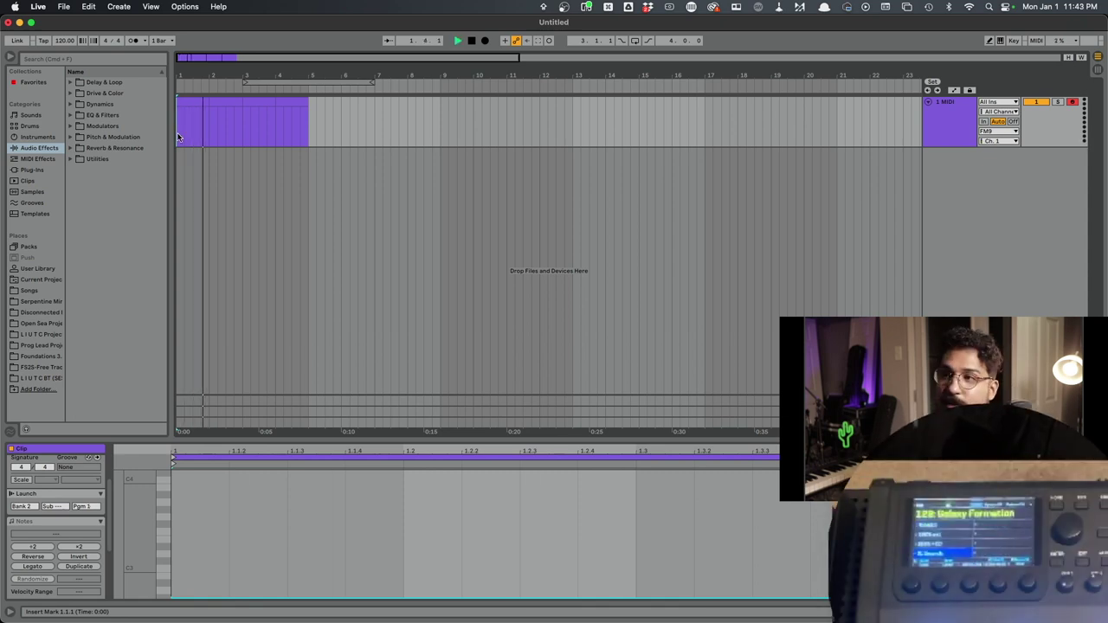
pyautogui.press('space')
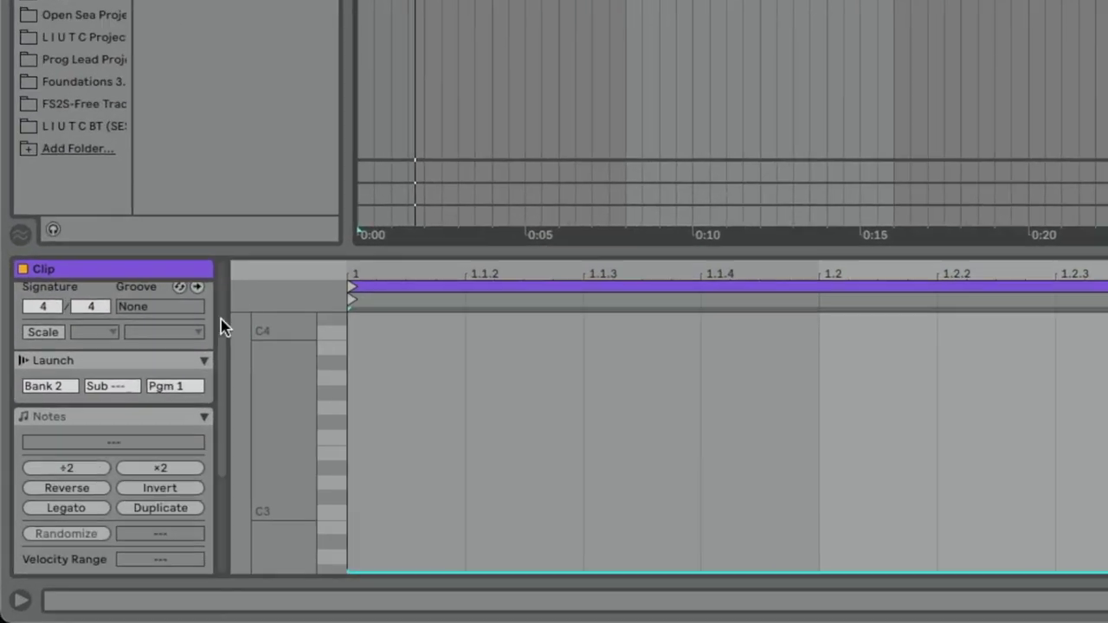
# Drag the first clip's launch Pgm value up to 116, keeping Bank 2.
pyautogui.moveTo(82, 505); pyautogui.dragTo(82, 485)
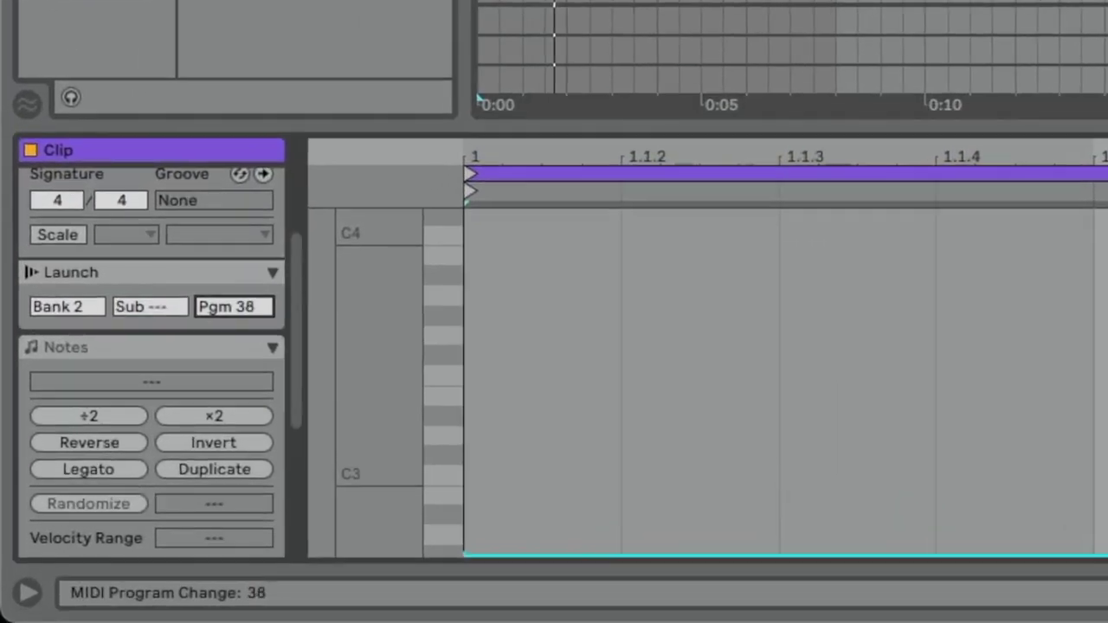
pyautogui.moveTo(234, 307); pyautogui.dragTo(233, 269)
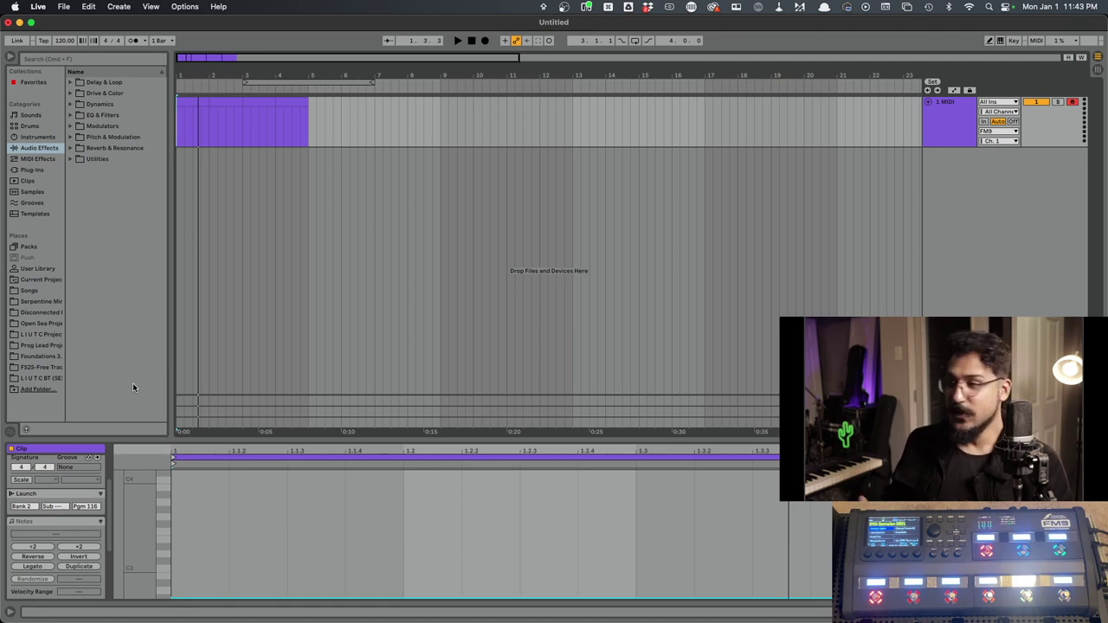
pyautogui.click(179, 147)
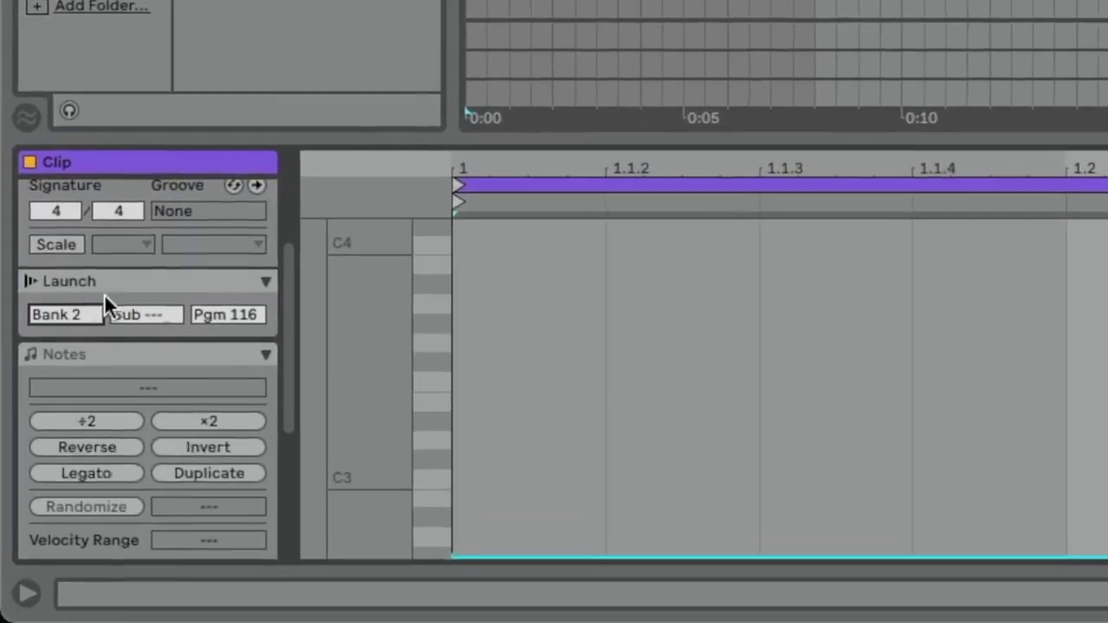
# Set the first clip's launch settings to Bank 1, Program 1.
pyautogui.click(86, 314)
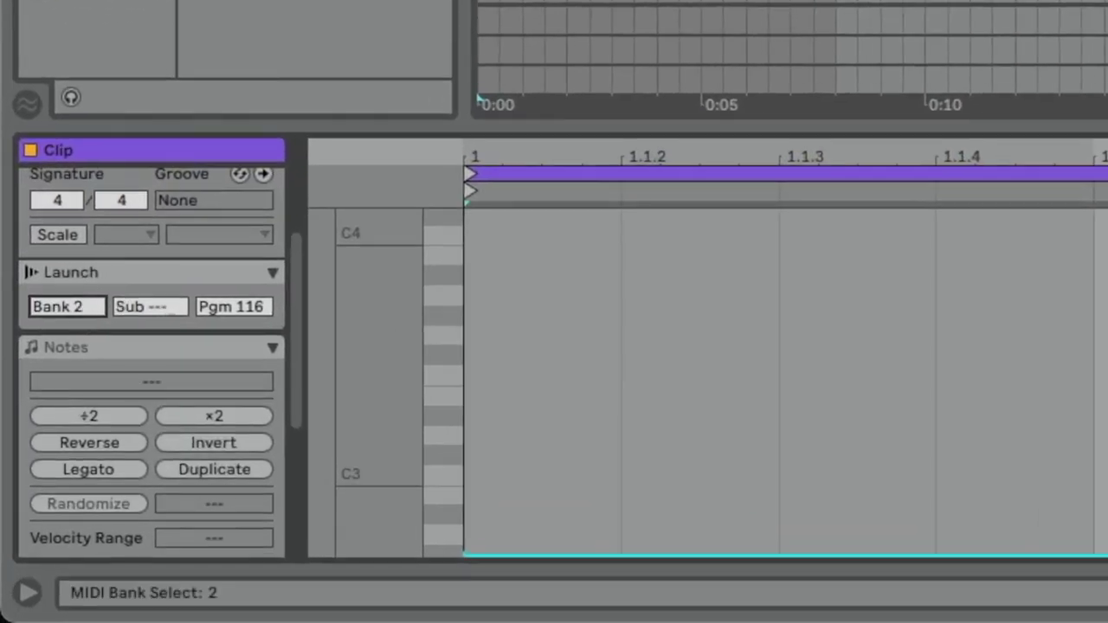
pyautogui.click(222, 310)
pyautogui.press('Delete')
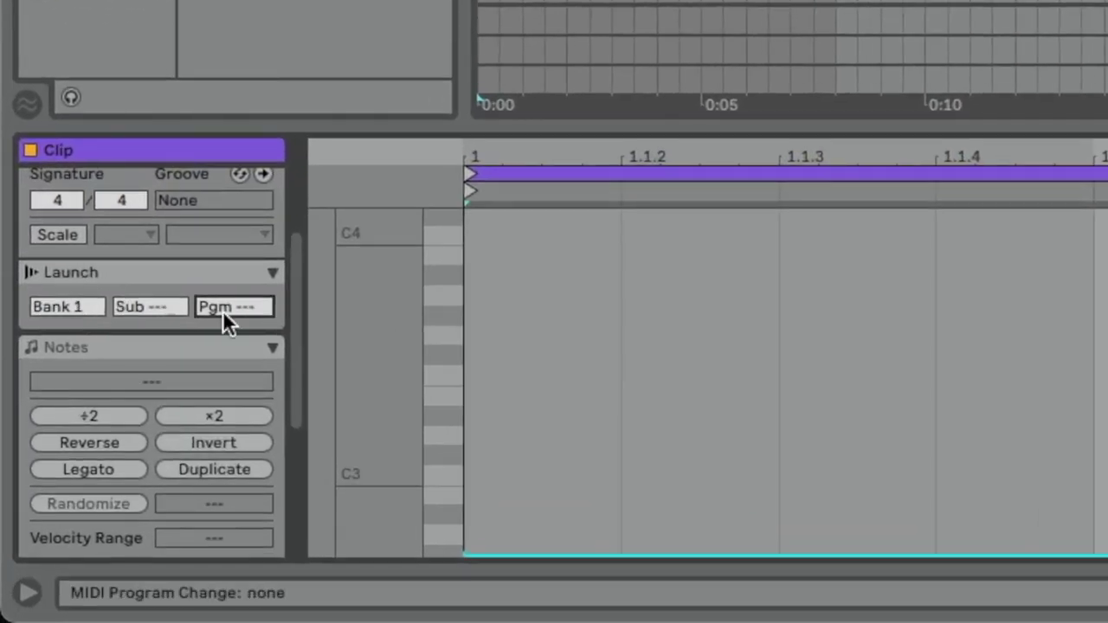
pyautogui.press('Return')
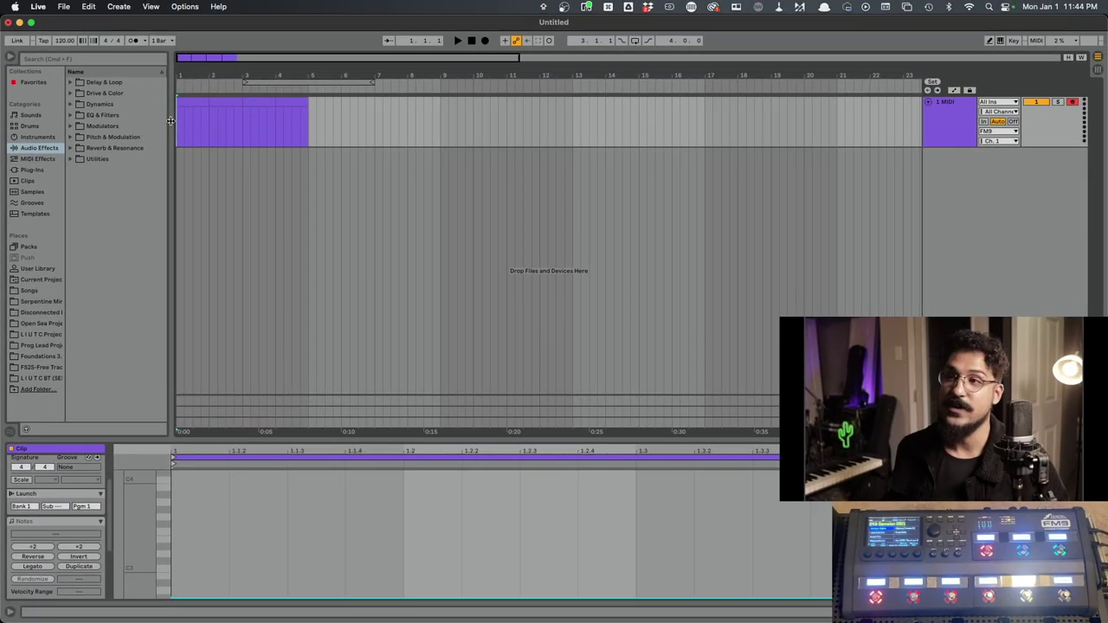
# Give the second one-bar clip Launch Bank 2 and Program 1.
pyautogui.click(221, 103)
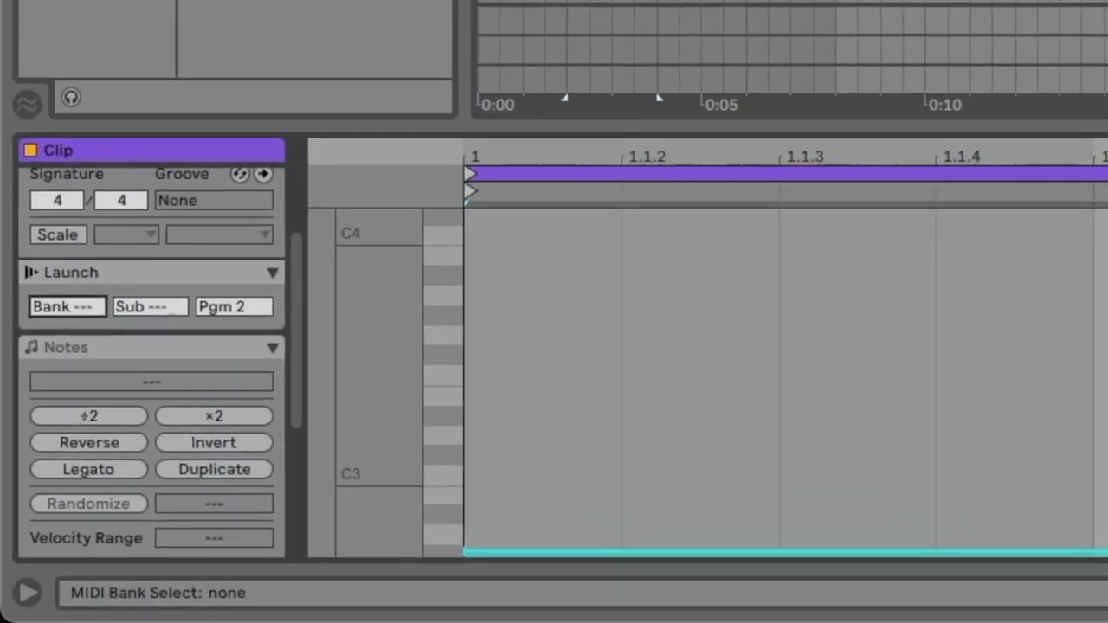
pyautogui.write('2')
pyautogui.press('Return')
pyautogui.click(202, 310)
pyautogui.write('1')
pyautogui.press('Return')
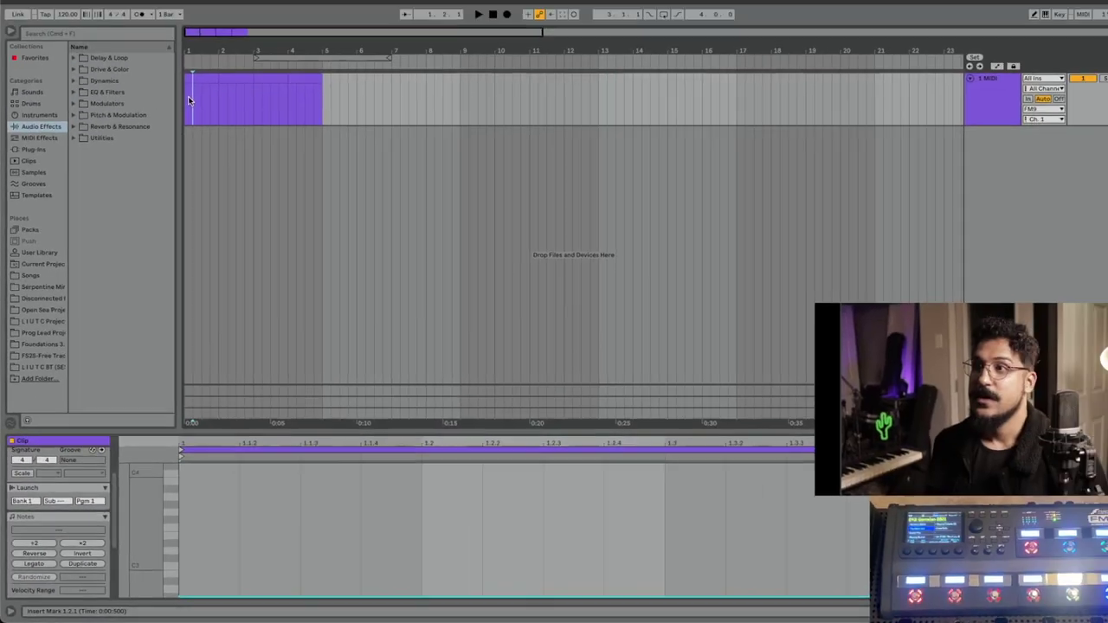
# Return the insert mark to the arrangement start and select the track's second bar.
pyautogui.click(181, 121)
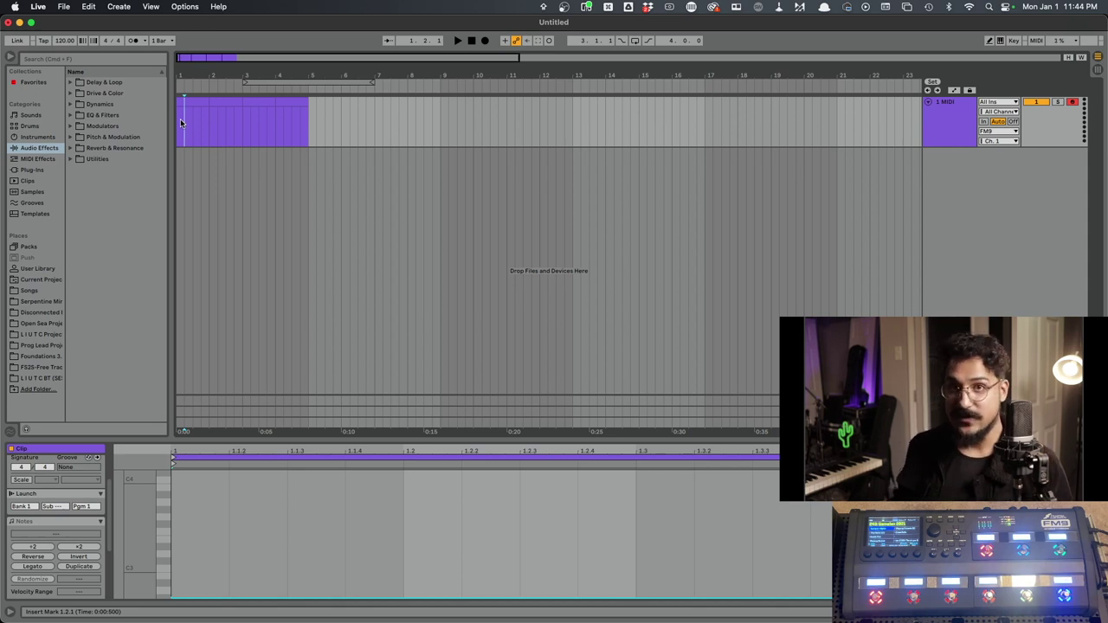
pyautogui.click(177, 121)
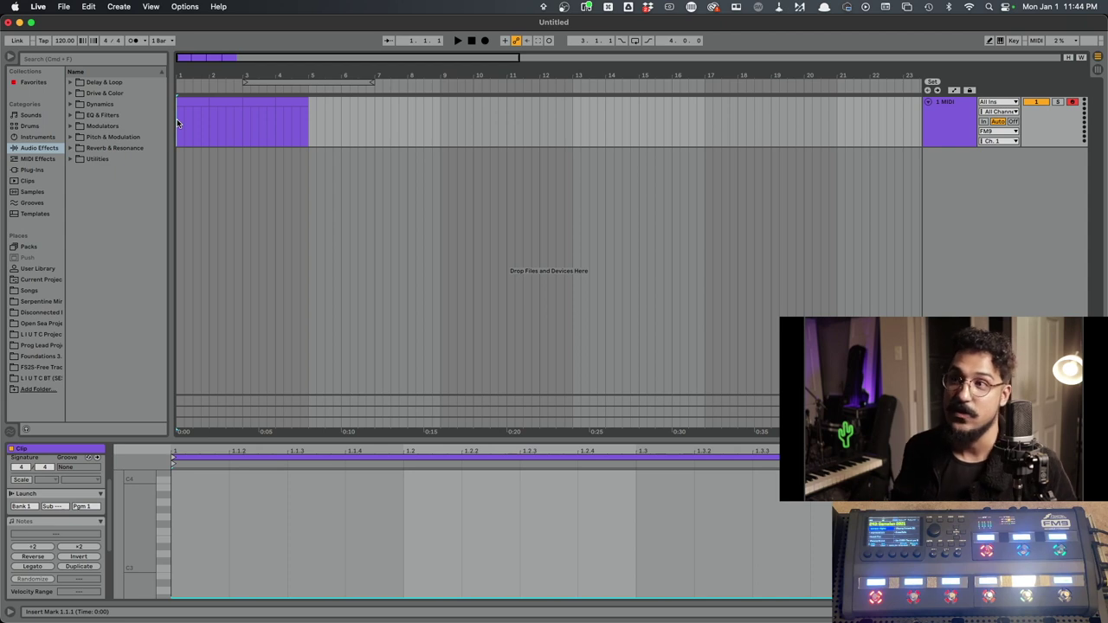
pyautogui.moveTo(211, 121); pyautogui.dragTo(243, 121)
pyautogui.scroll(1, 25, 509)
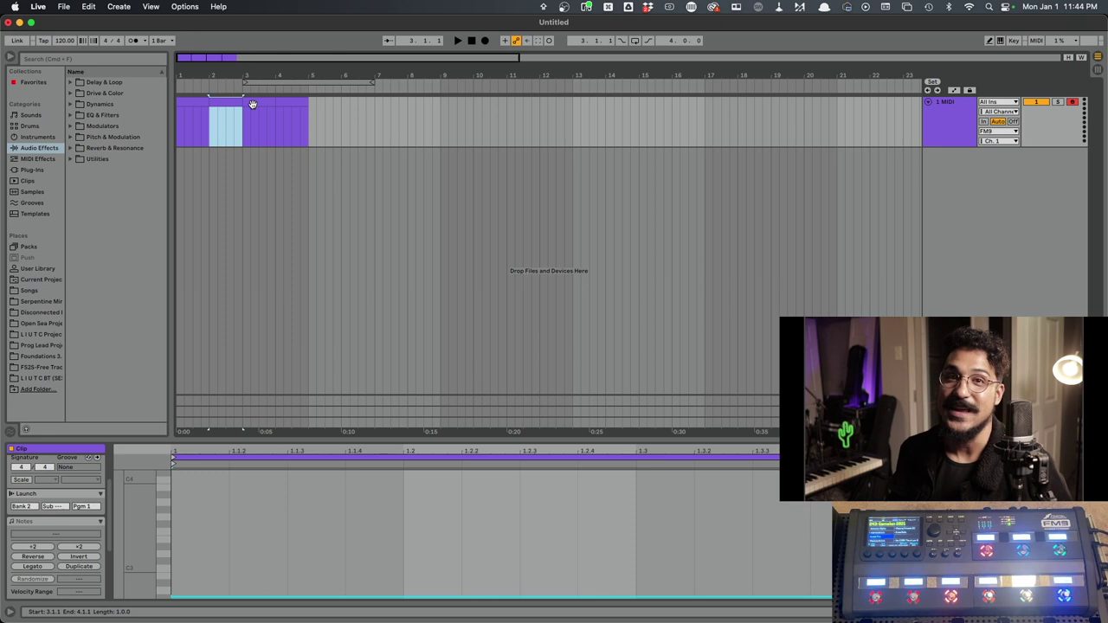
# Set the bar-3 clip to Launch Bank 3, Program 1, and return the insert mark to the start.
pyautogui.click(251, 104)
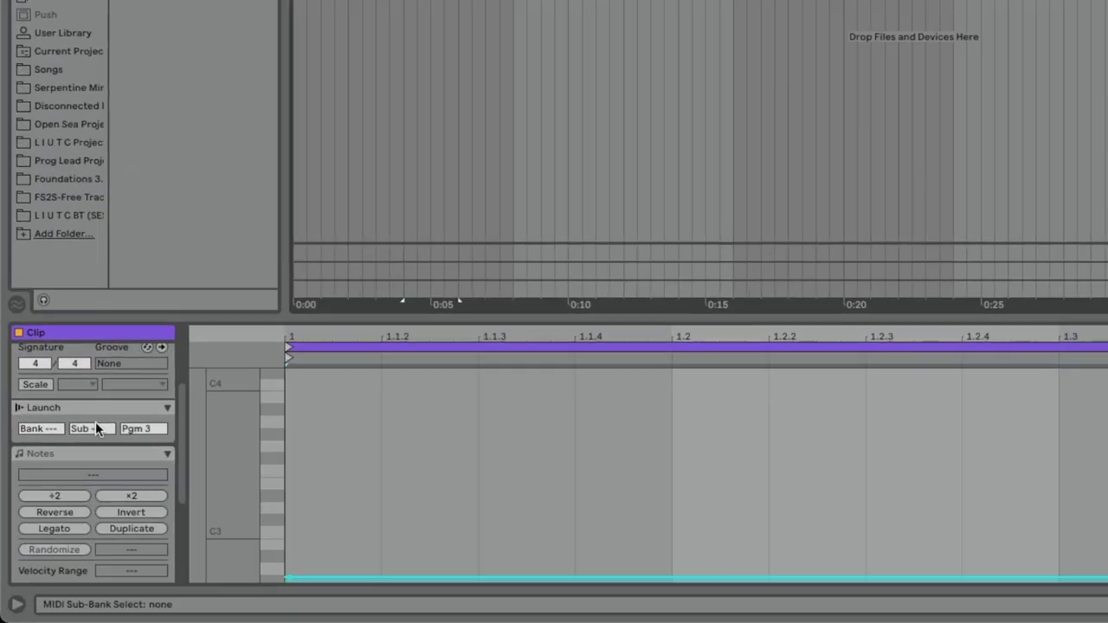
pyautogui.moveTo(23, 506); pyautogui.dragTo(23, 497)
pyautogui.moveTo(68, 307); pyautogui.dragTo(67, 298)
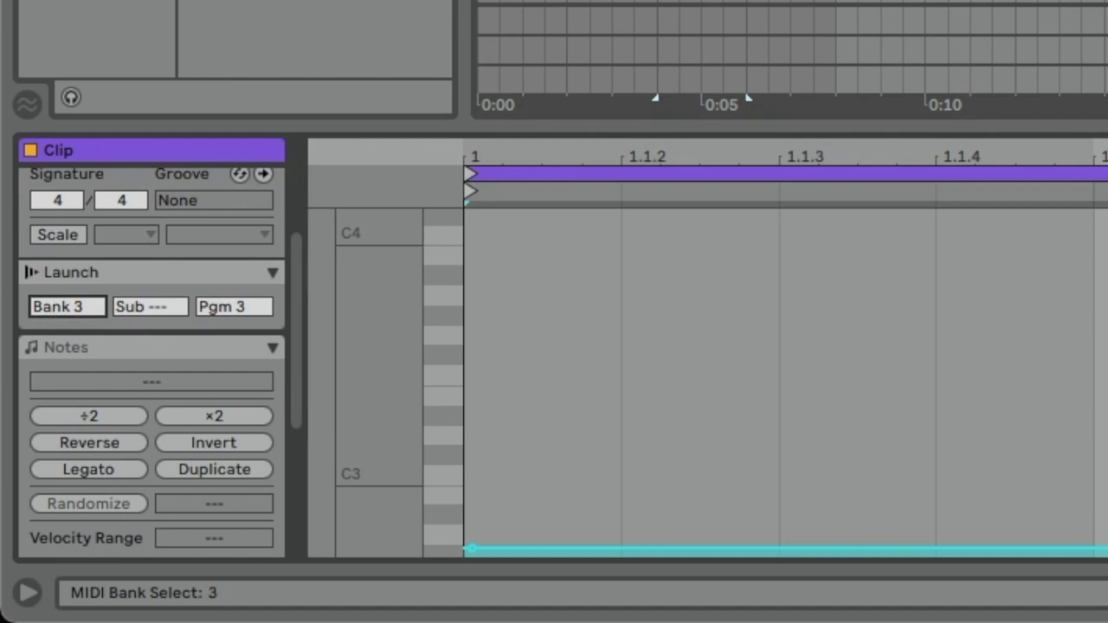
pyautogui.moveTo(217, 319); pyautogui.dragTo(217, 328)
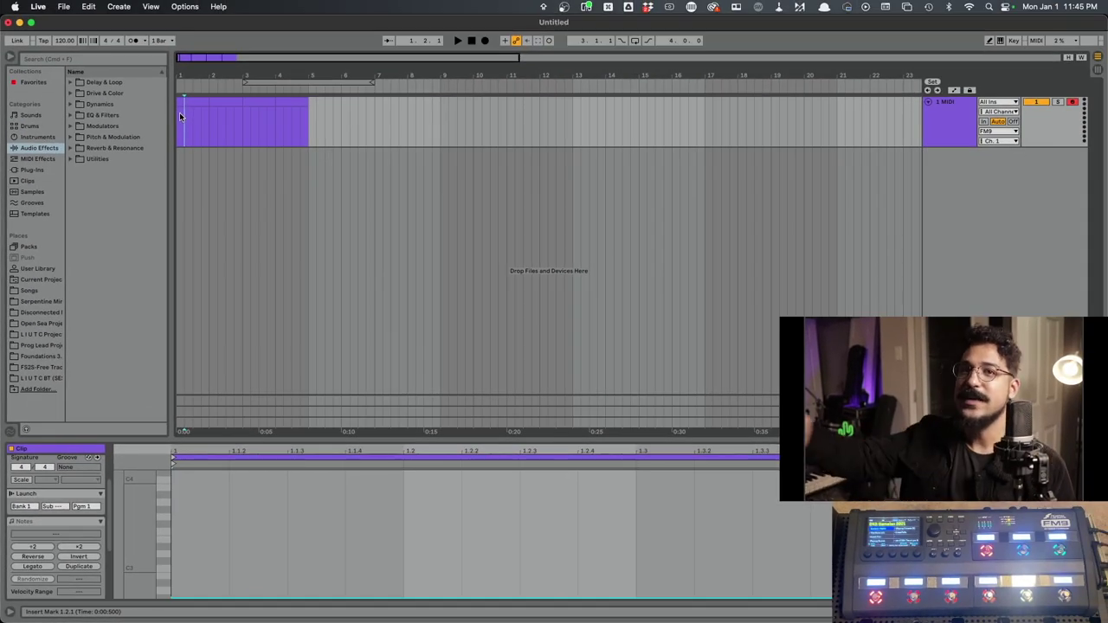
pyautogui.click(178, 132)
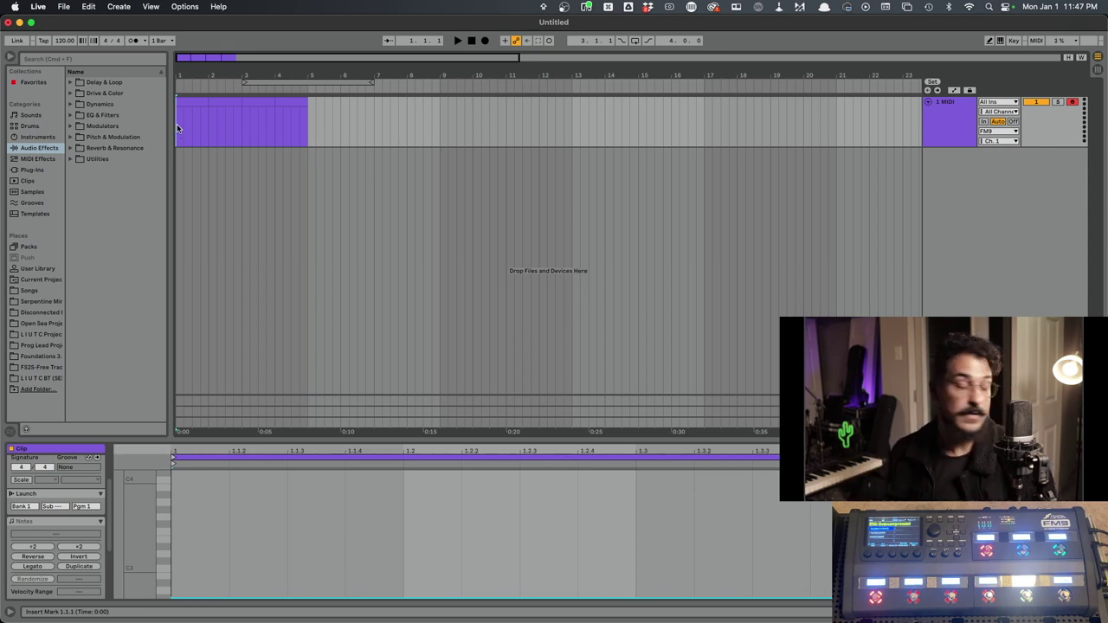
# Start playback from bar 1 to test each clip's preset recall on the FM9.
pyautogui.press('space')
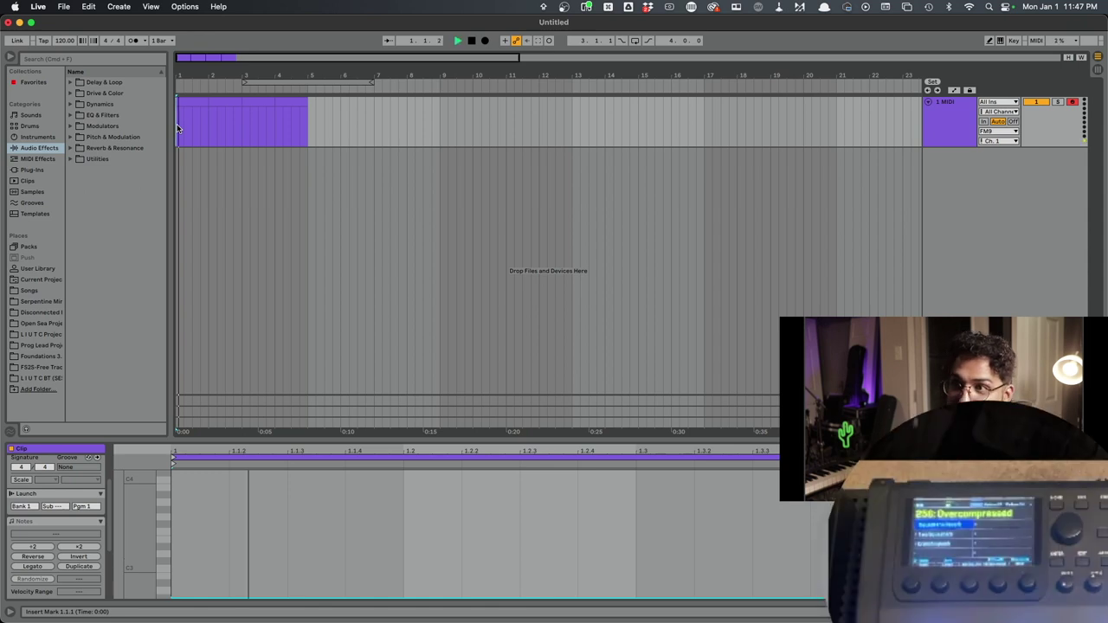